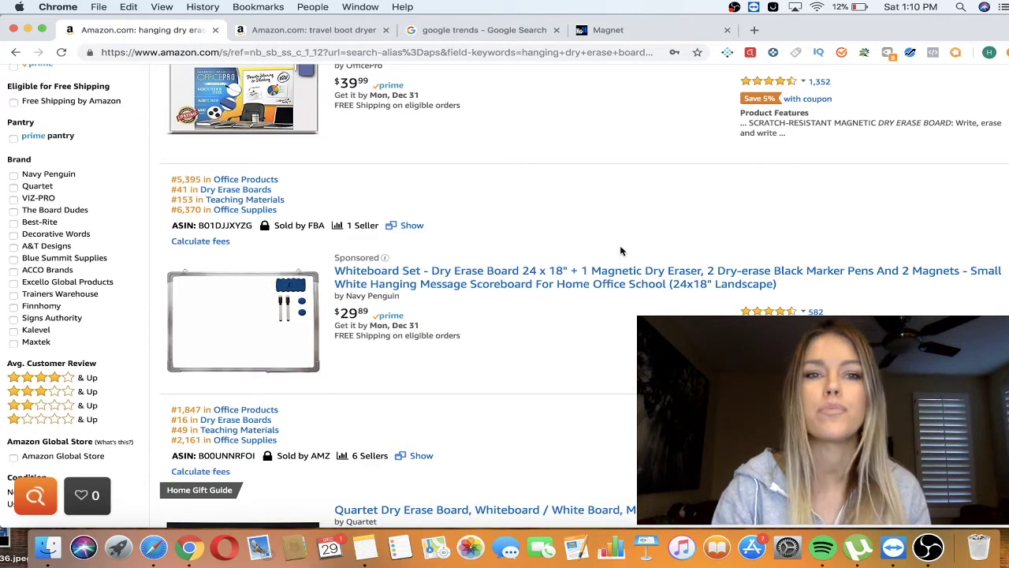
- Copy the search phrase "hanging dry erase board" from the search box of the Amazon results page
scroll(621, 251, up, 5)
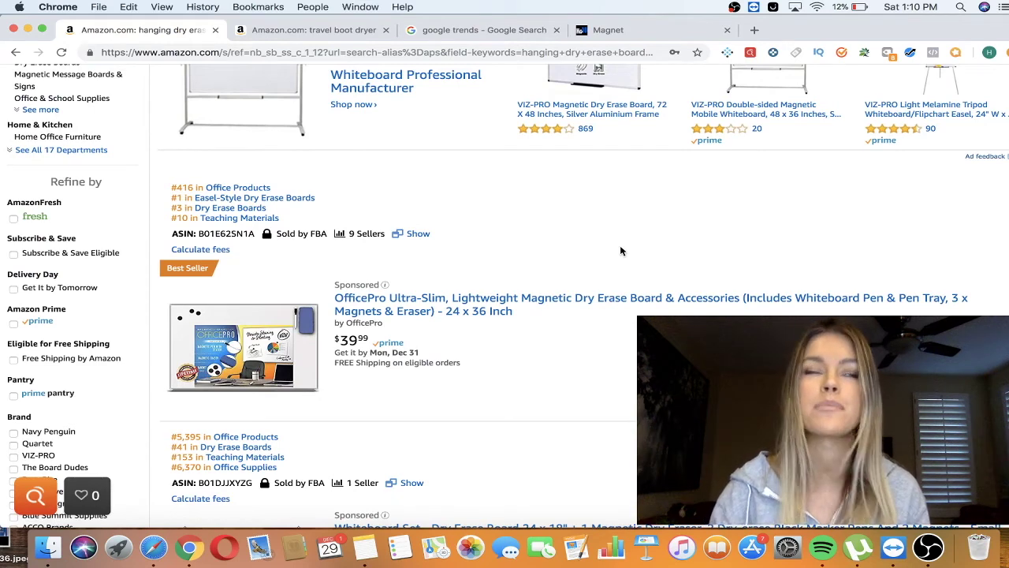
scroll(620, 250, up, 3)
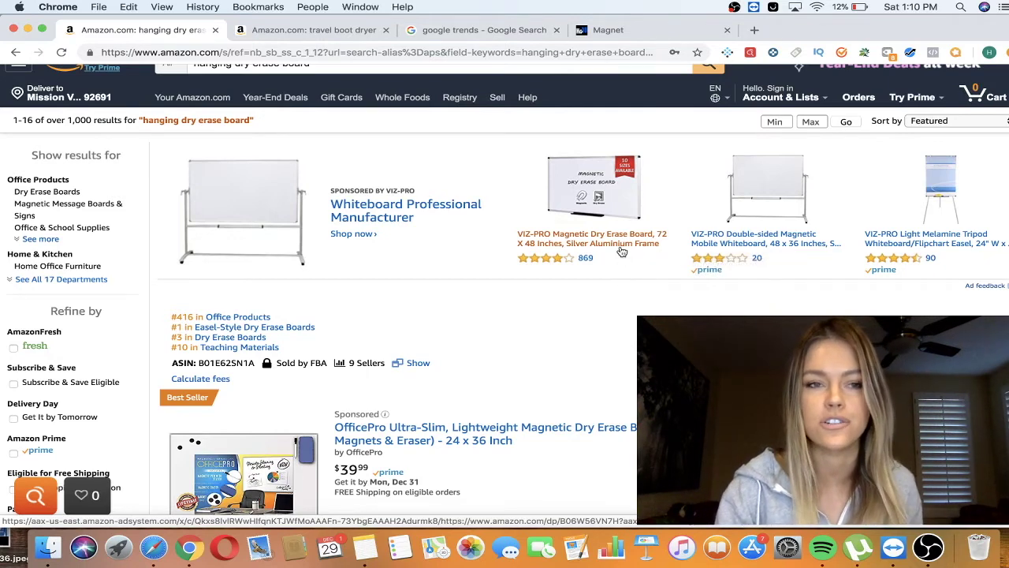
scroll(497, 245, up, 2)
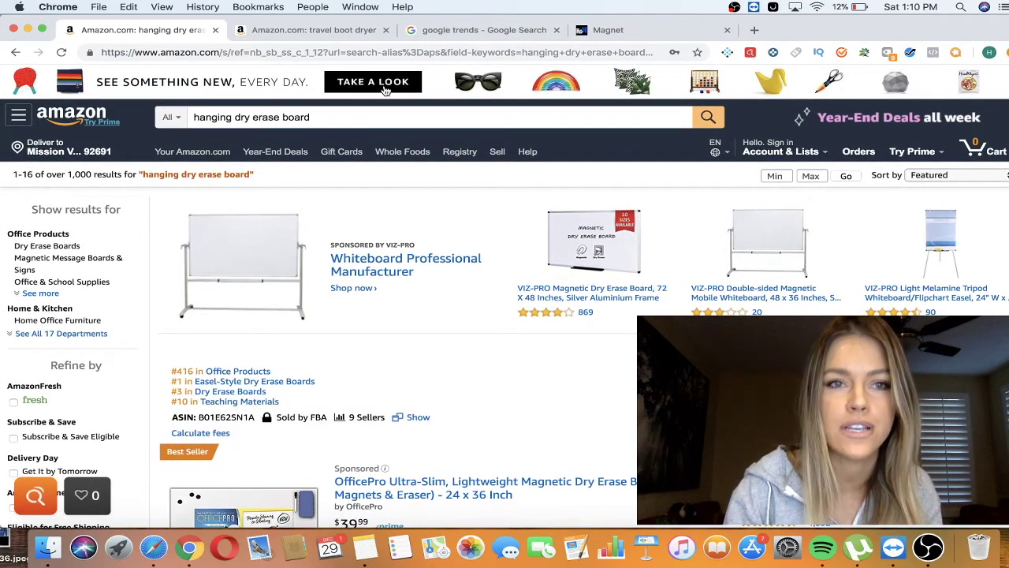
click(336, 33)
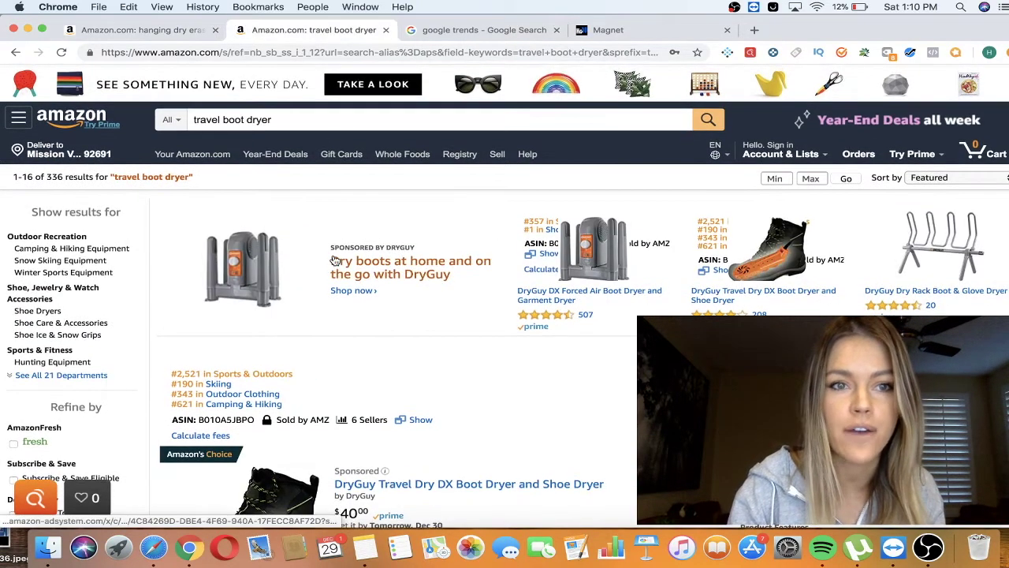
click(191, 32)
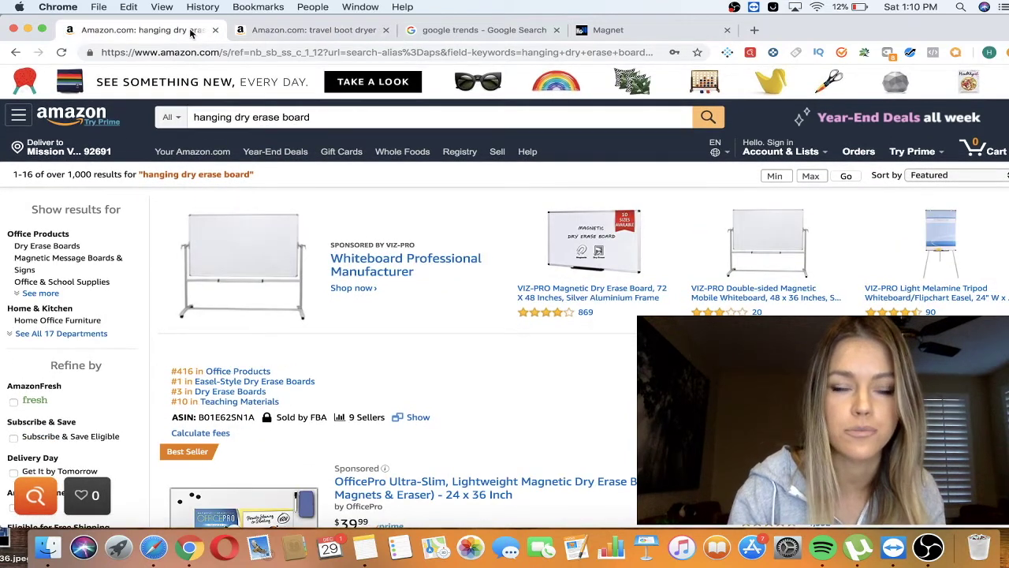
triple_click(347, 117)
key(super+c)
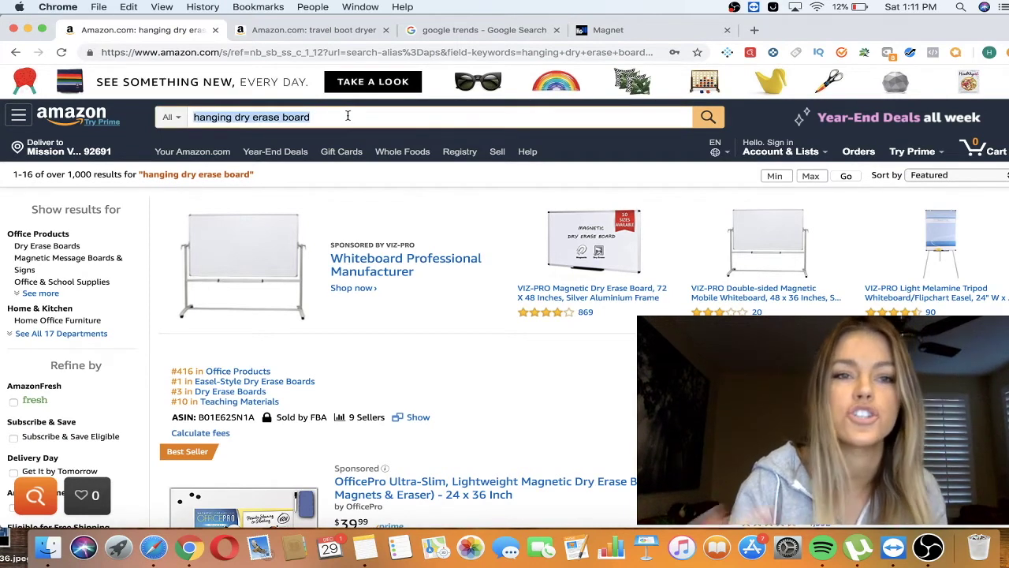
click(618, 31)
scroll(271, 323, up, 2)
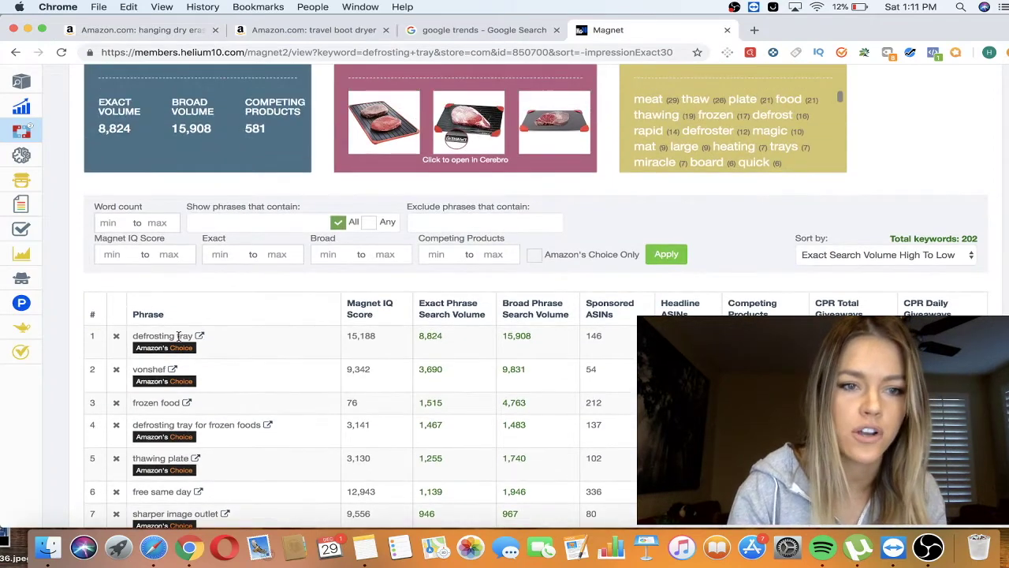
scroll(187, 146, up, 5)
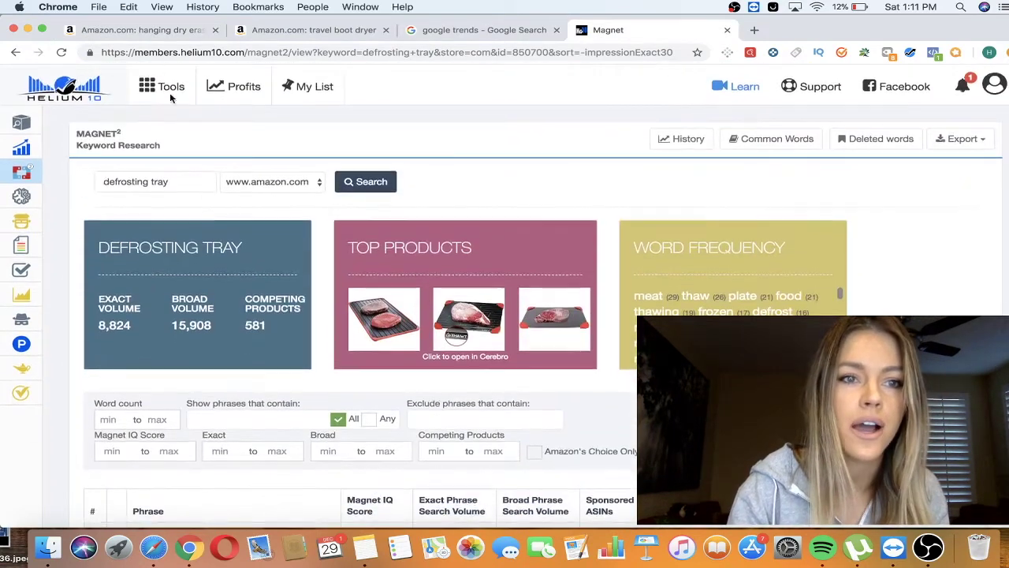
double_click(193, 182)
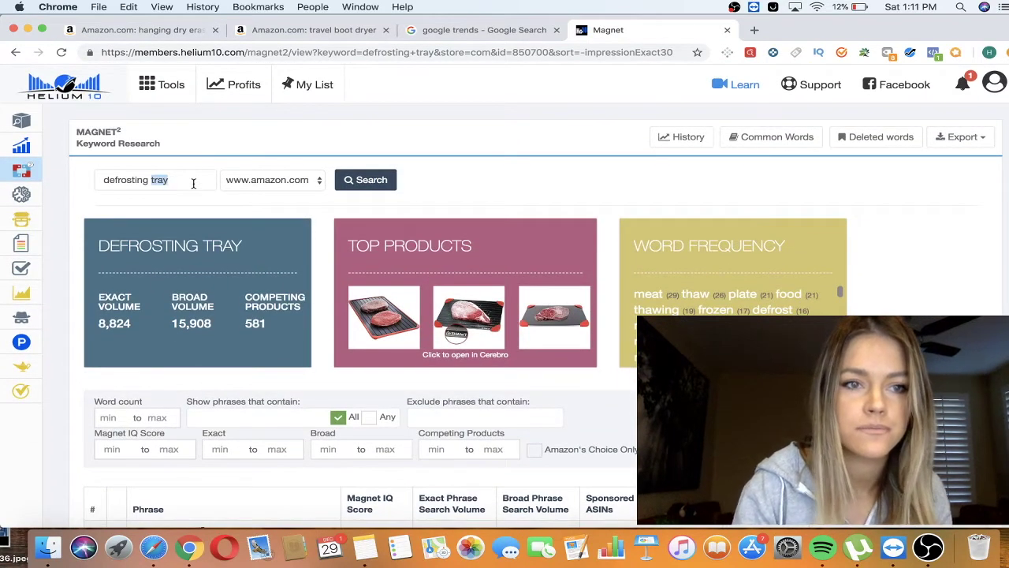
triple_click(193, 182)
key(super+v)
key(Return)
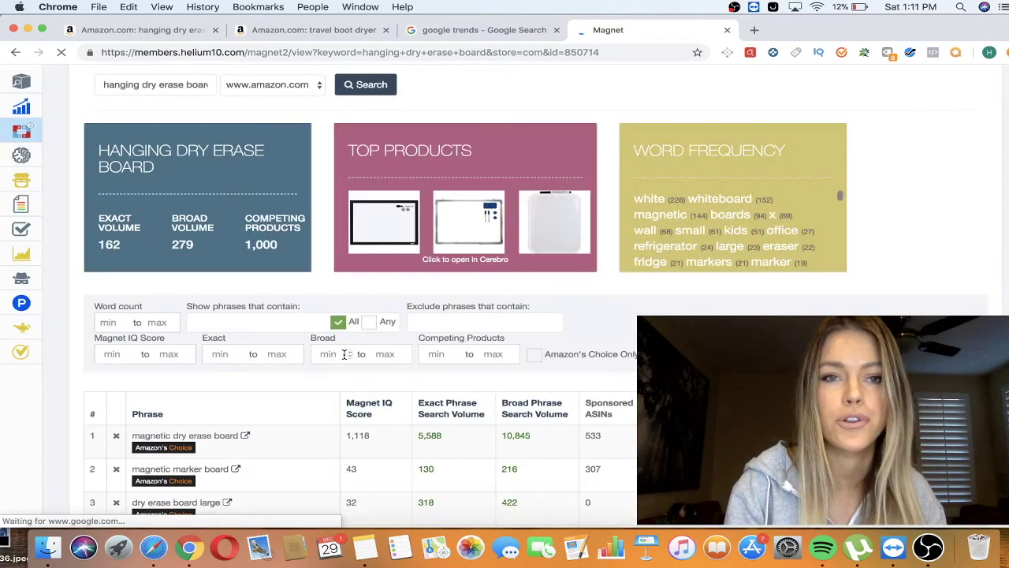
- Sort the keyword results by exact search volume from high to low and review the leading phrases
scroll(345, 354, down, 3)
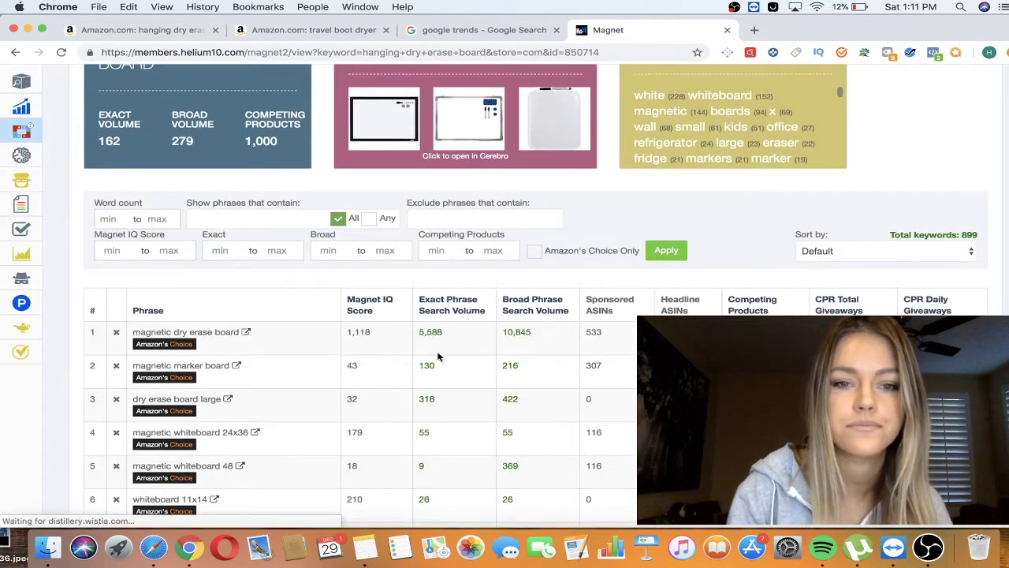
click(448, 318)
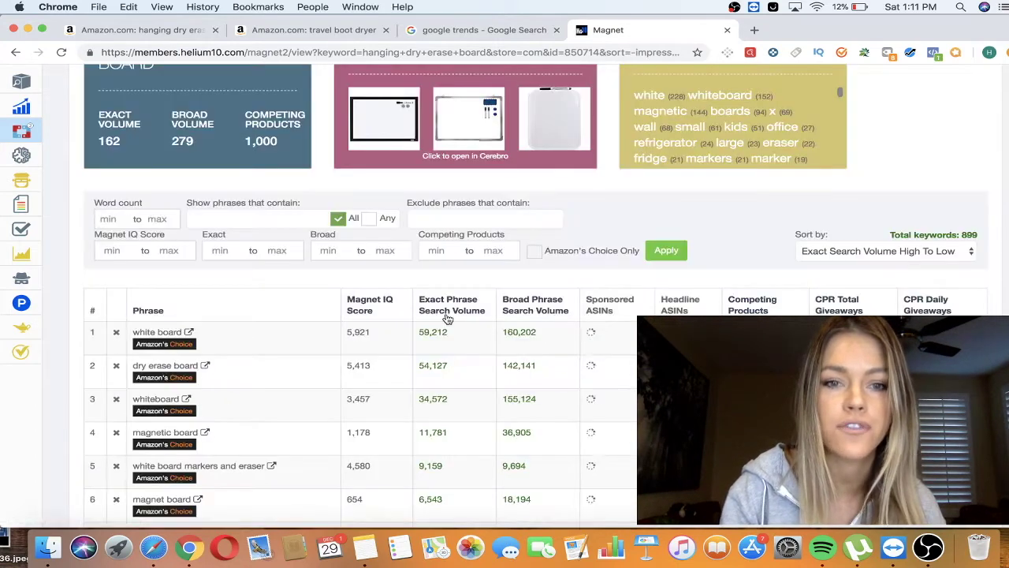
scroll(449, 323, down, 1)
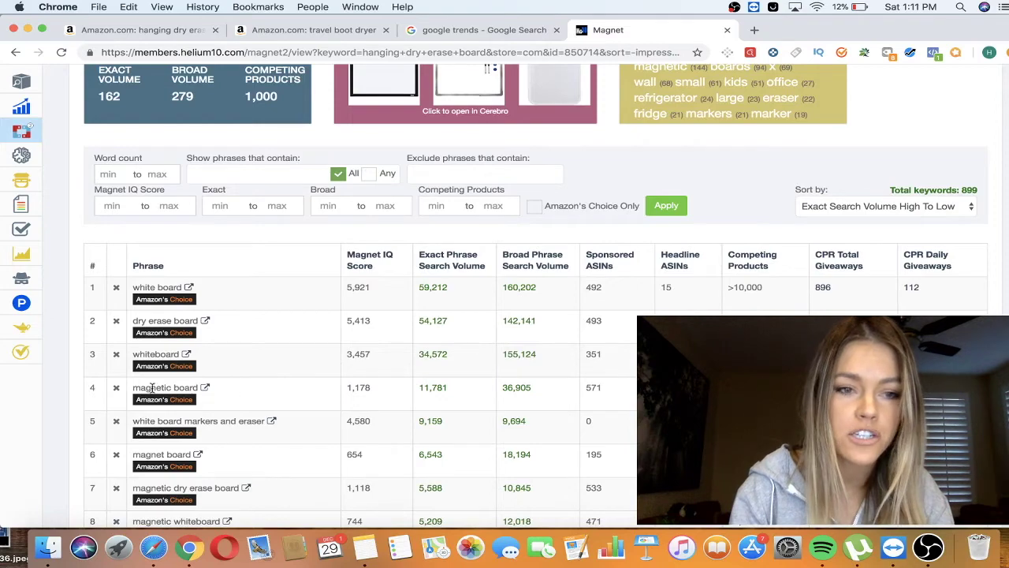
scroll(262, 446, down, 1)
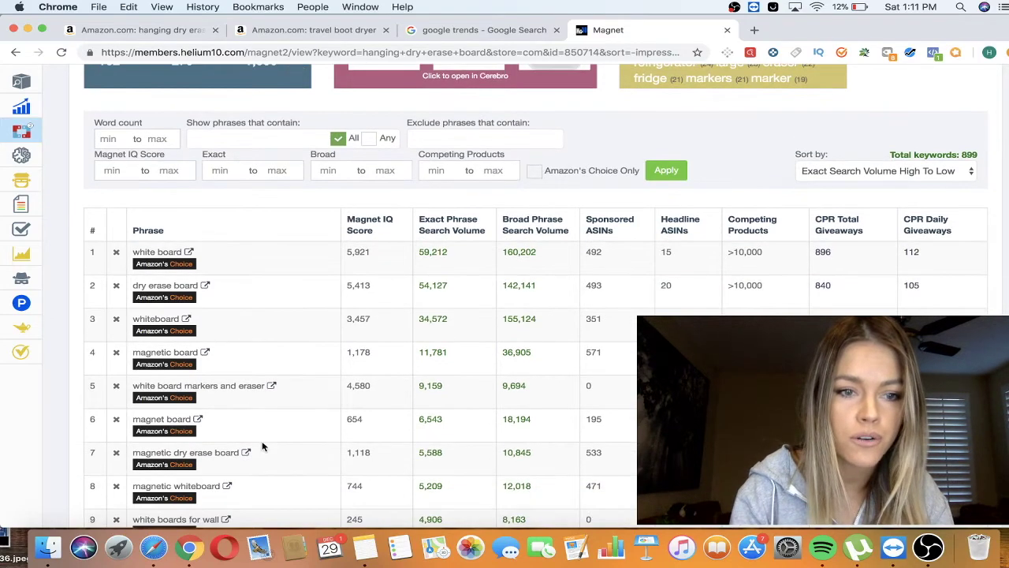
scroll(262, 441, down, 2)
scroll(262, 440, up, 10)
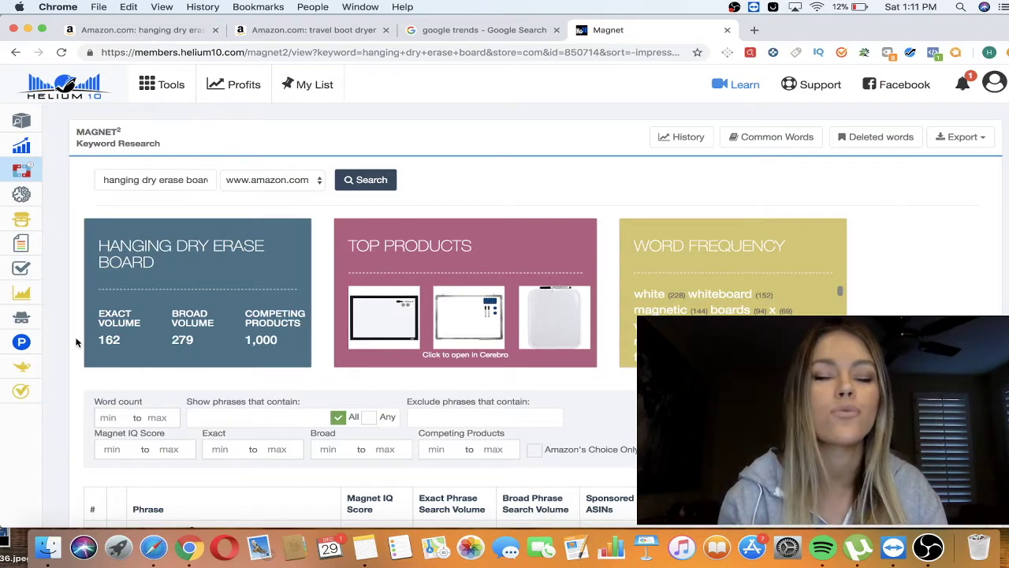
- Return to the Amazon hanging dry erase board results, run the Viral Launch analysis, and view the sales and review figures of the top sellers
click(134, 30)
scroll(235, 274, down, 10)
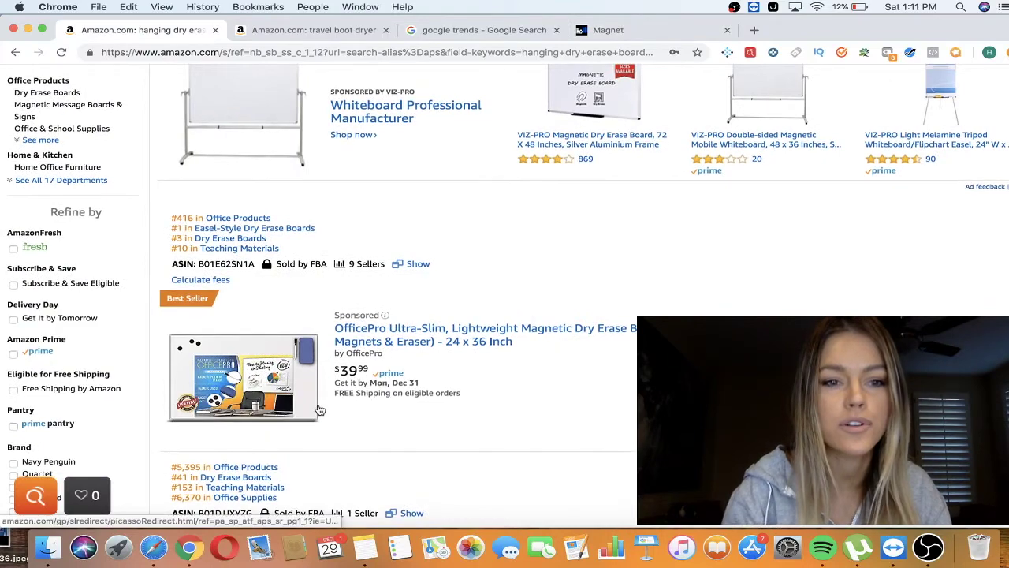
scroll(319, 408, down, 3)
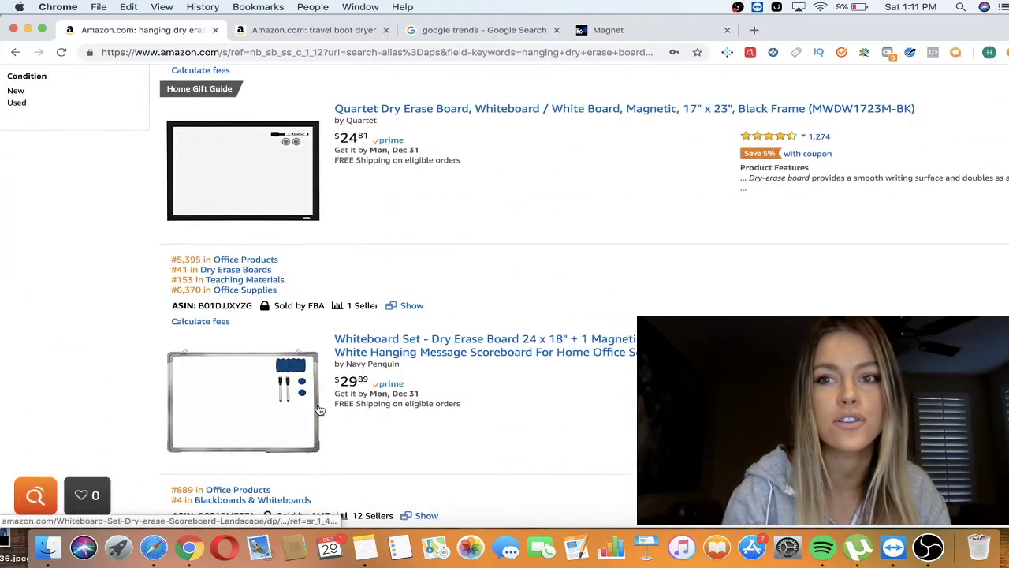
click(730, 54)
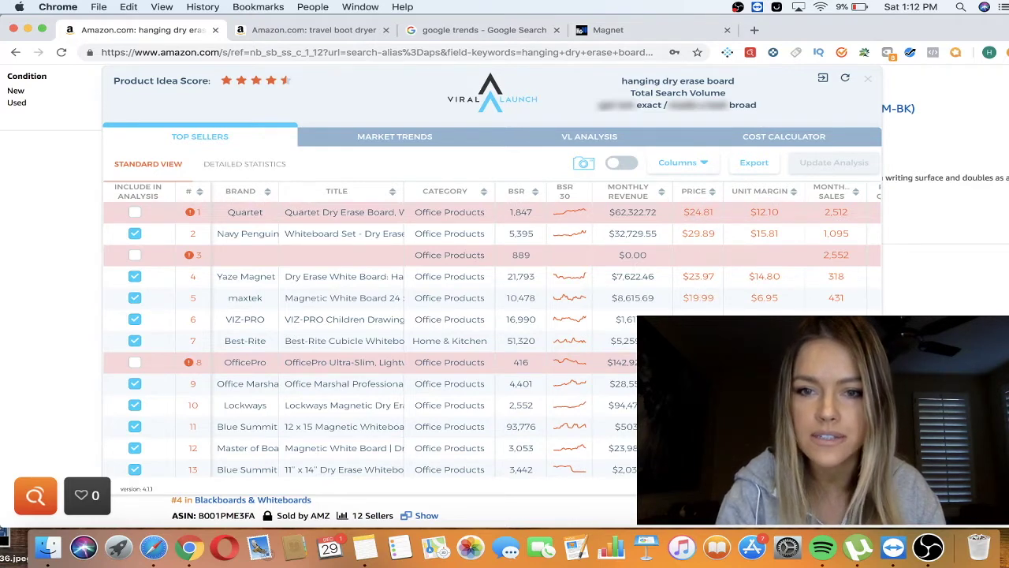
scroll(785, 223, right, 3)
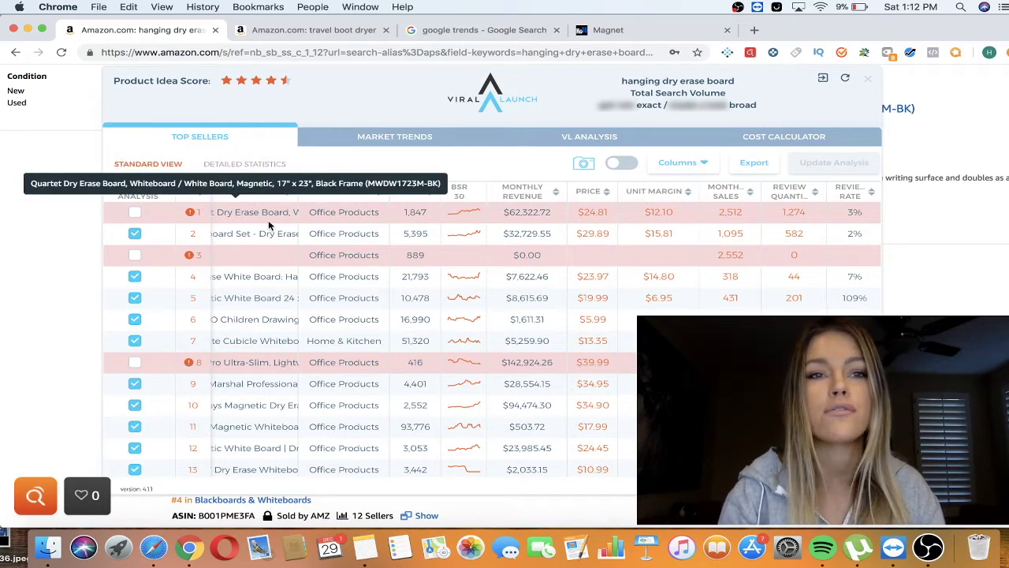
- Check the exact search volume of "hanging dry erase board" in Magnet and return to the Viral Launch top sellers
click(607, 30)
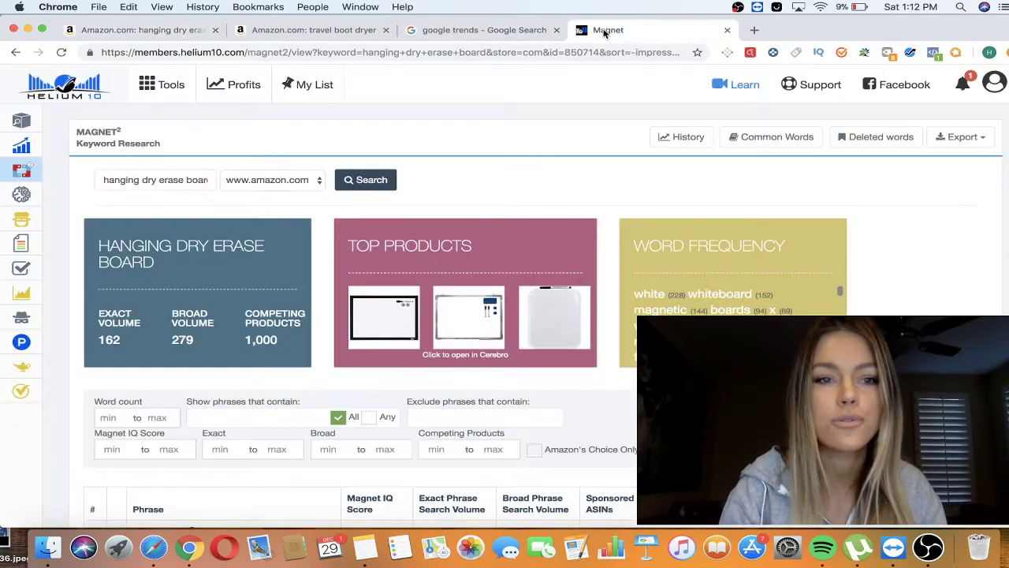
drag(140, 345, 90, 343)
click(86, 347)
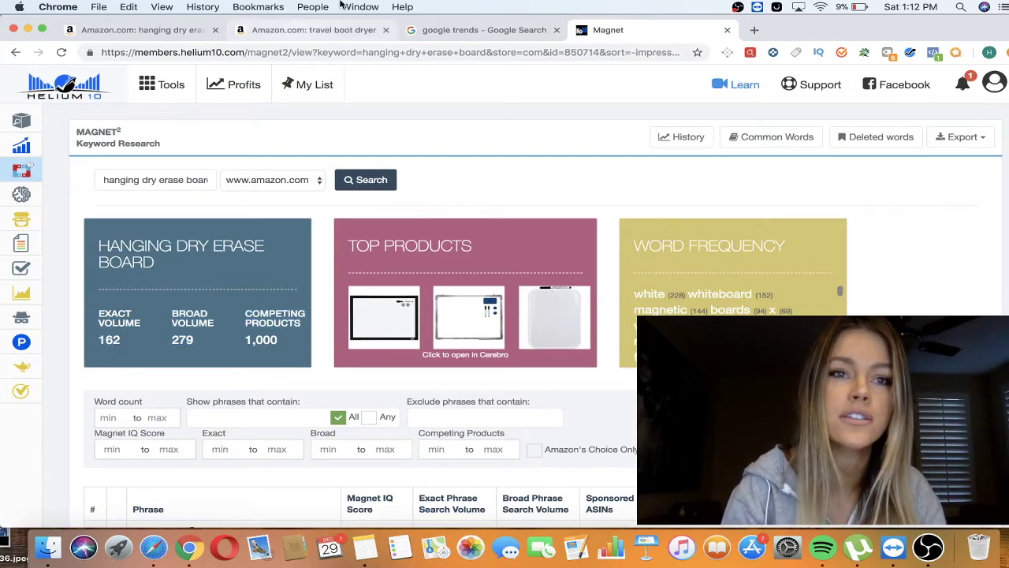
click(149, 31)
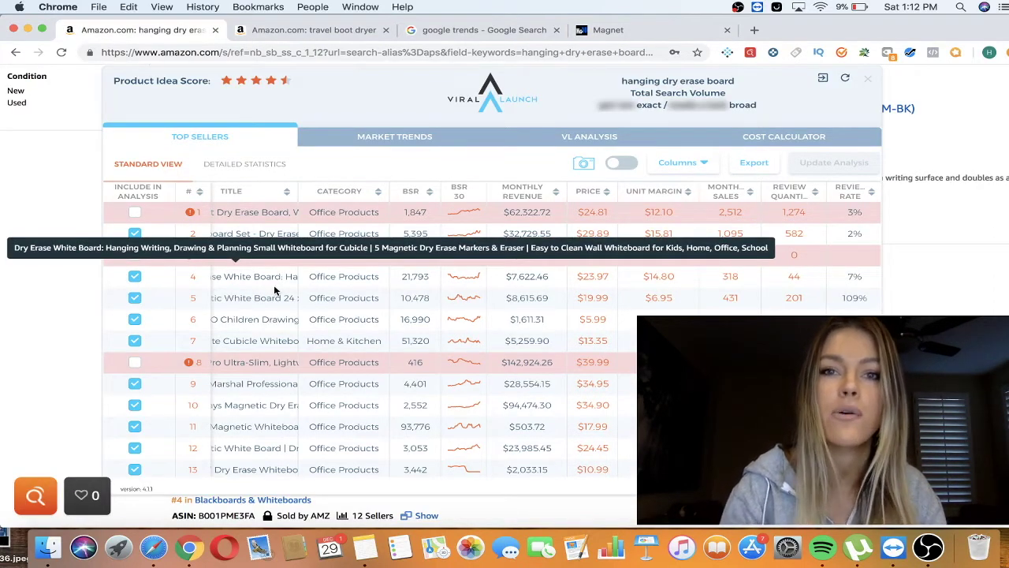
- Examine Magnet's related phrases by search volume and highlight the phrase "magnetic board for kids"
click(642, 30)
scroll(316, 347, down, 5)
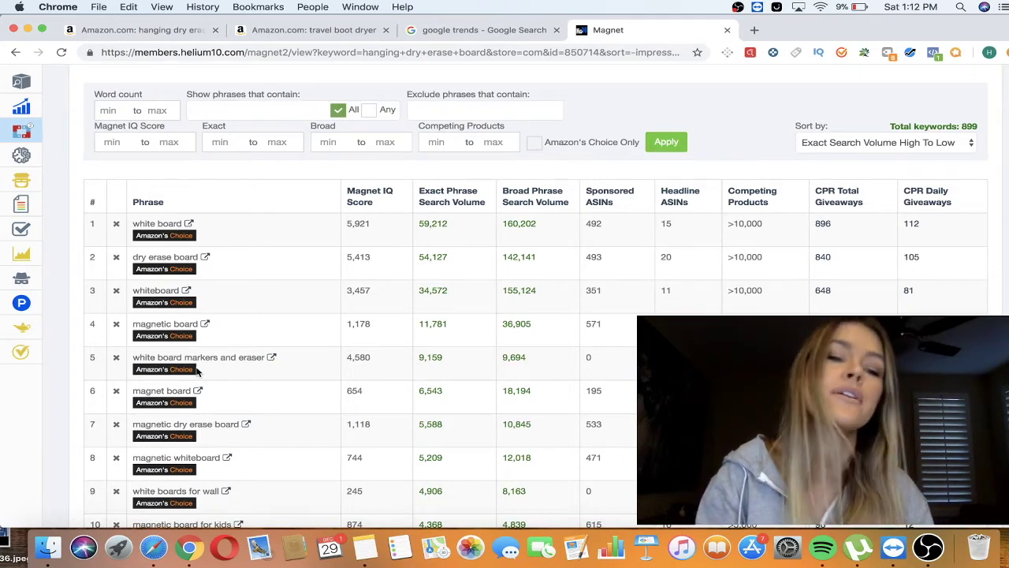
scroll(197, 372, down, 2)
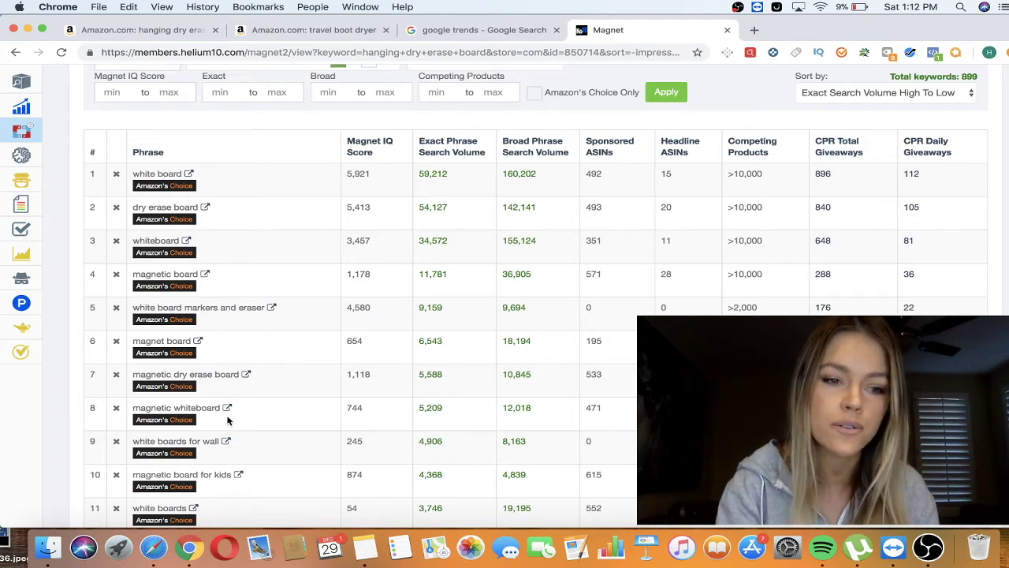
scroll(229, 420, down, 1)
scroll(229, 420, down, 2)
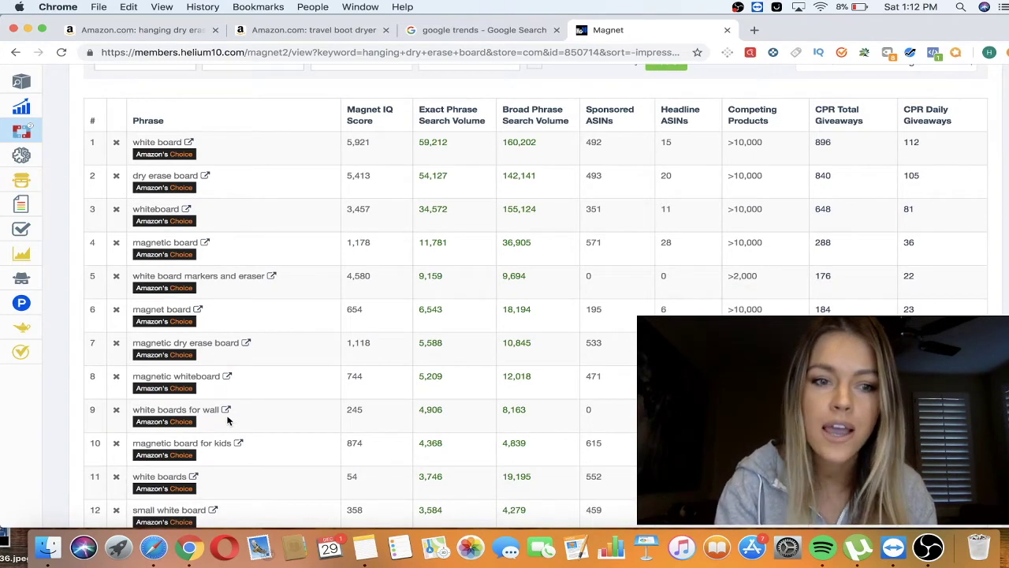
scroll(229, 420, down, 2)
drag(269, 419, 117, 411)
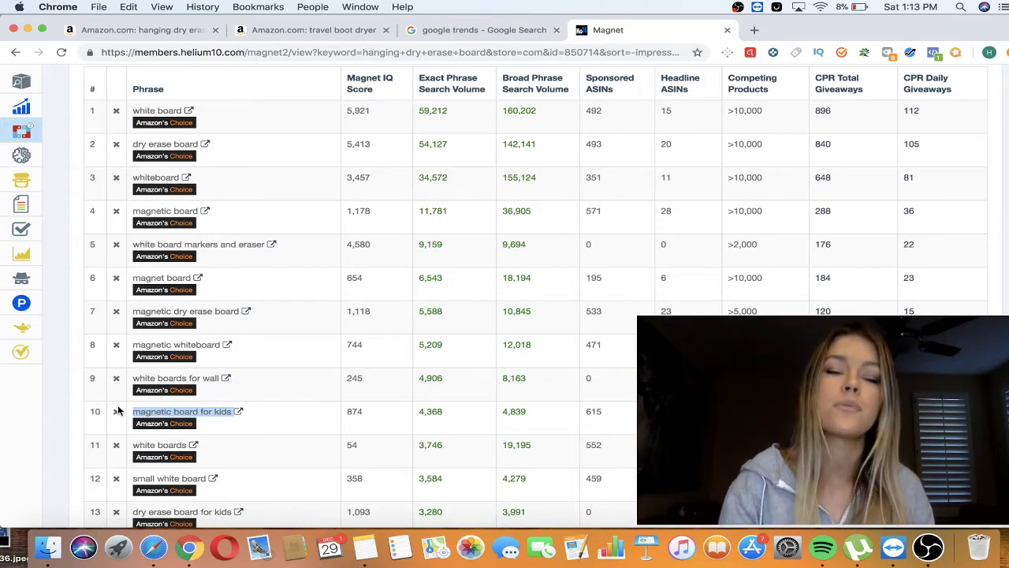
- Examine the CPR total and daily giveaways for "white board" and the daily giveaways for "magnetic board"
scroll(177, 307, up, 2)
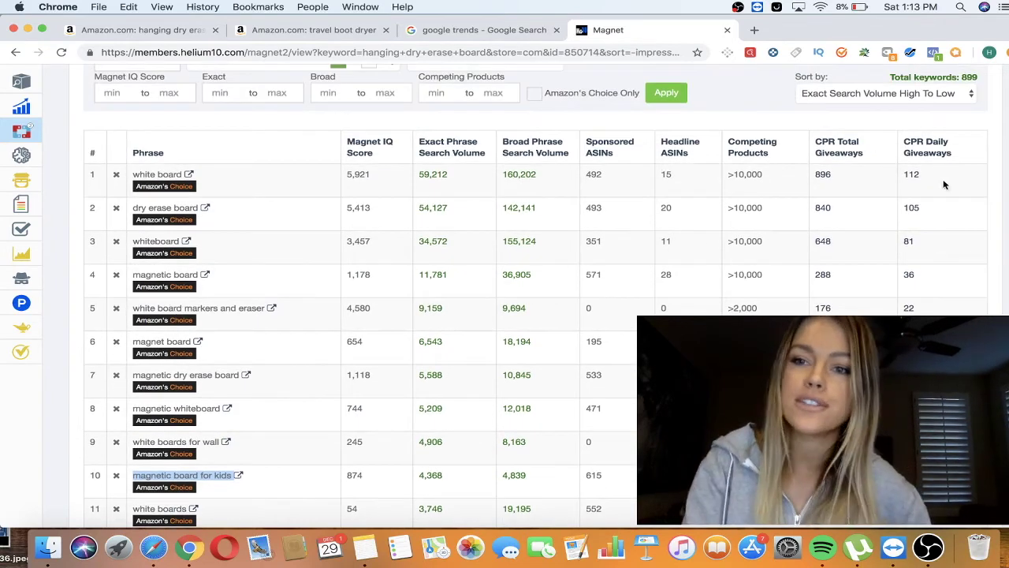
drag(942, 180, 916, 179)
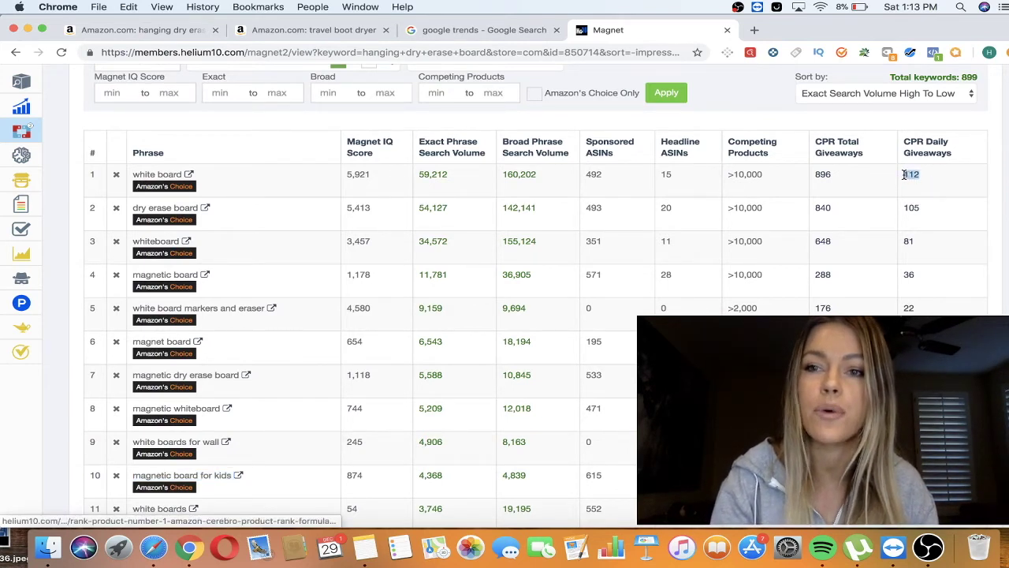
click(940, 173)
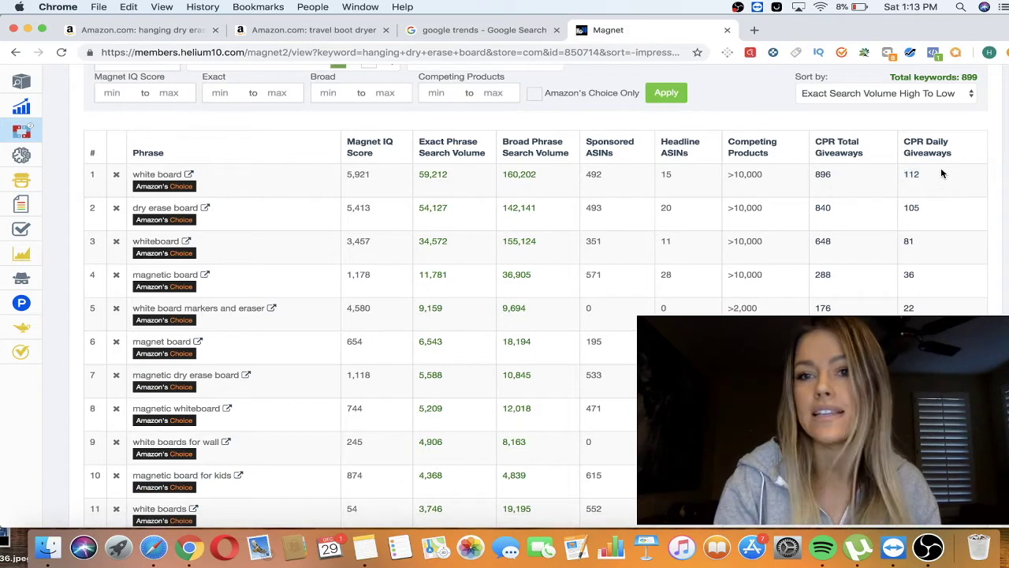
double_click(835, 180)
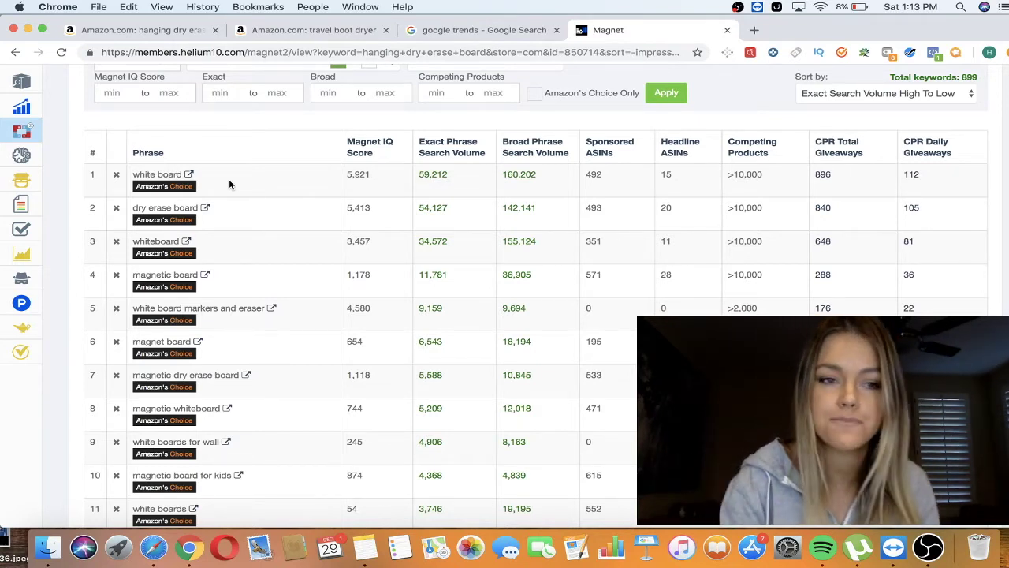
double_click(908, 275)
click(262, 282)
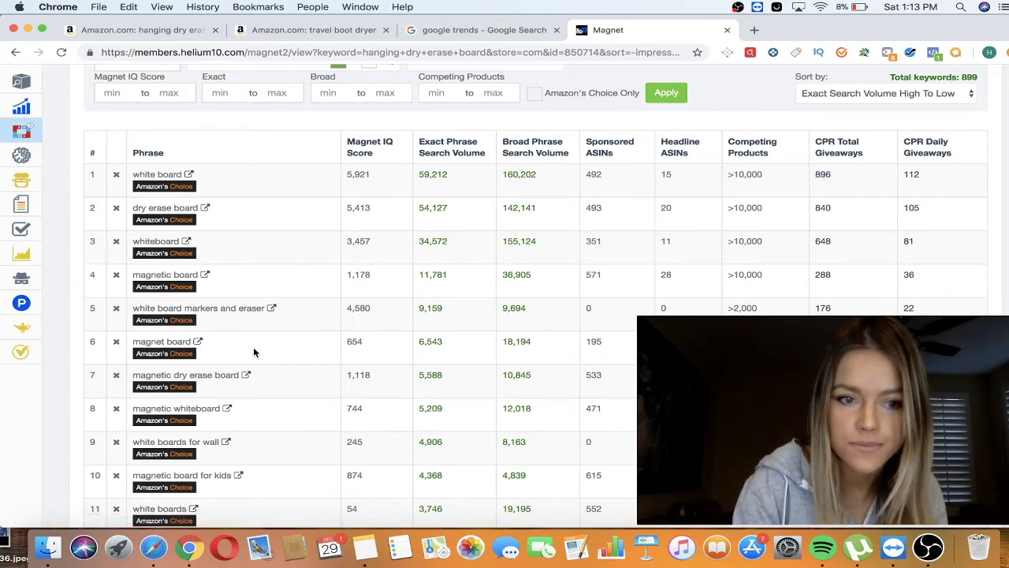
- Compare the Magnet keyword list with the Viral Launch top sellers for hanging dry erase board
scroll(253, 347, down, 1)
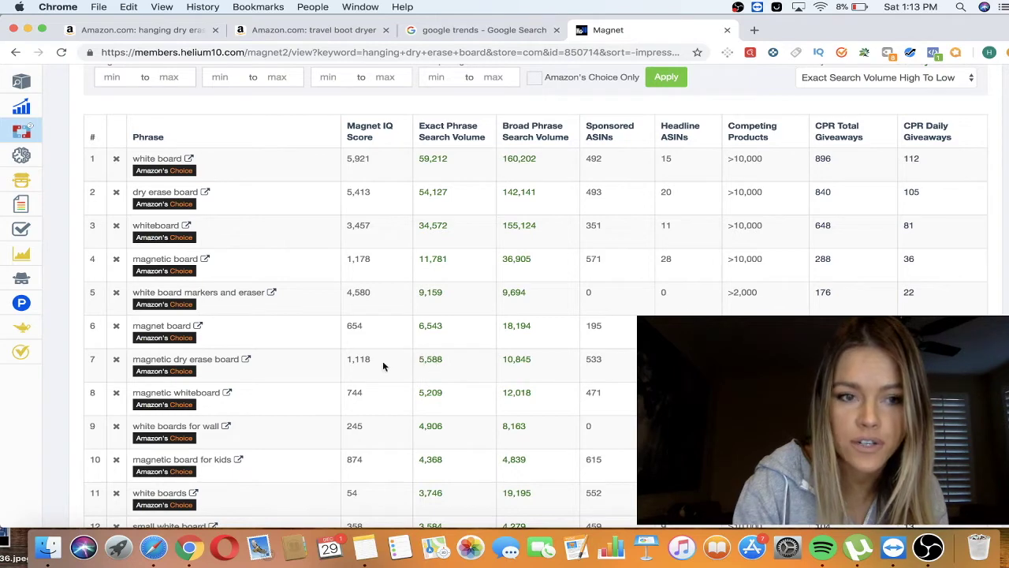
click(178, 32)
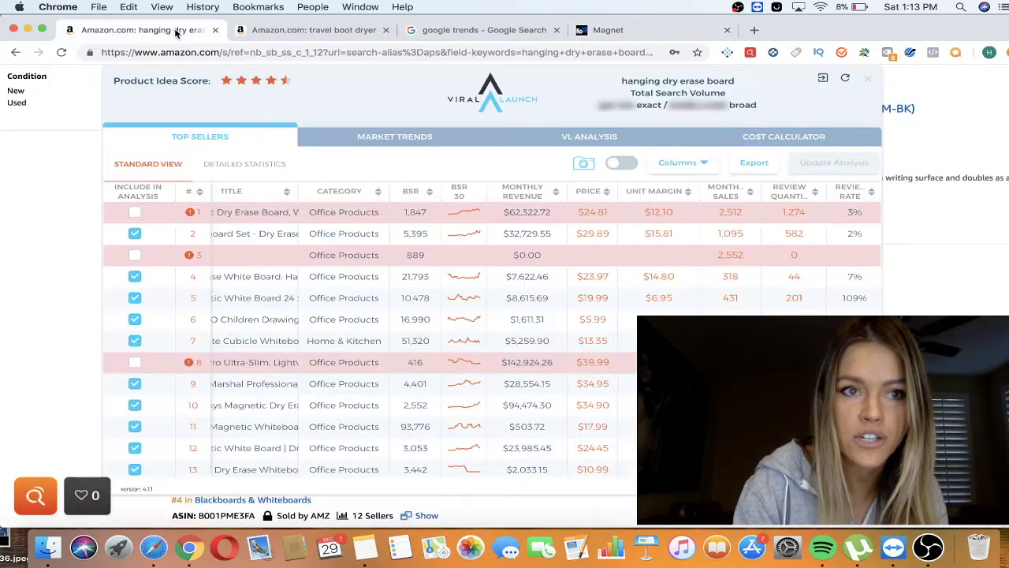
click(607, 26)
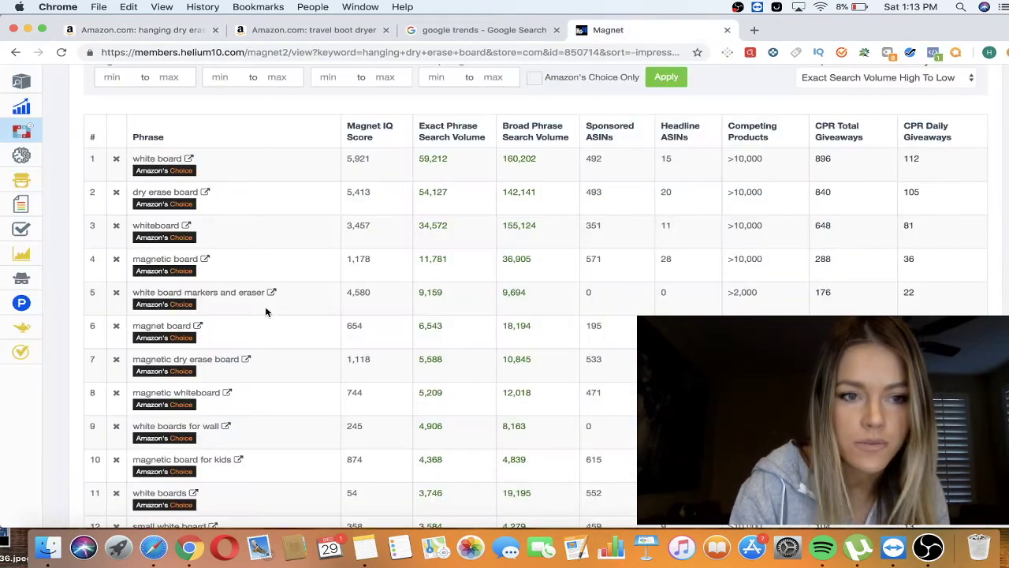
click(178, 30)
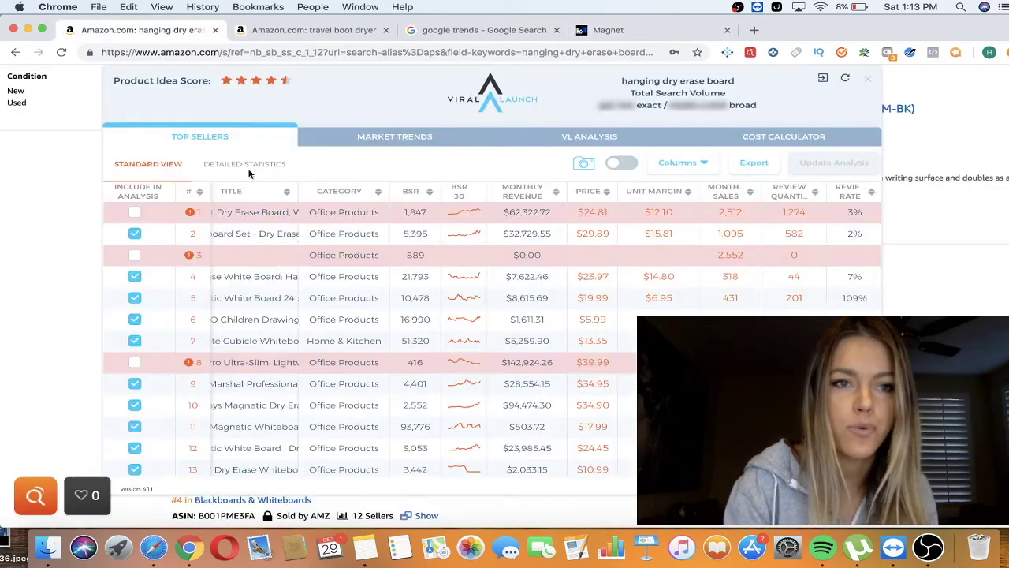
- Close the Viral Launch analysis and search Amazon for "magnetic dry erase board"
click(870, 85)
scroll(607, 117, up, 15)
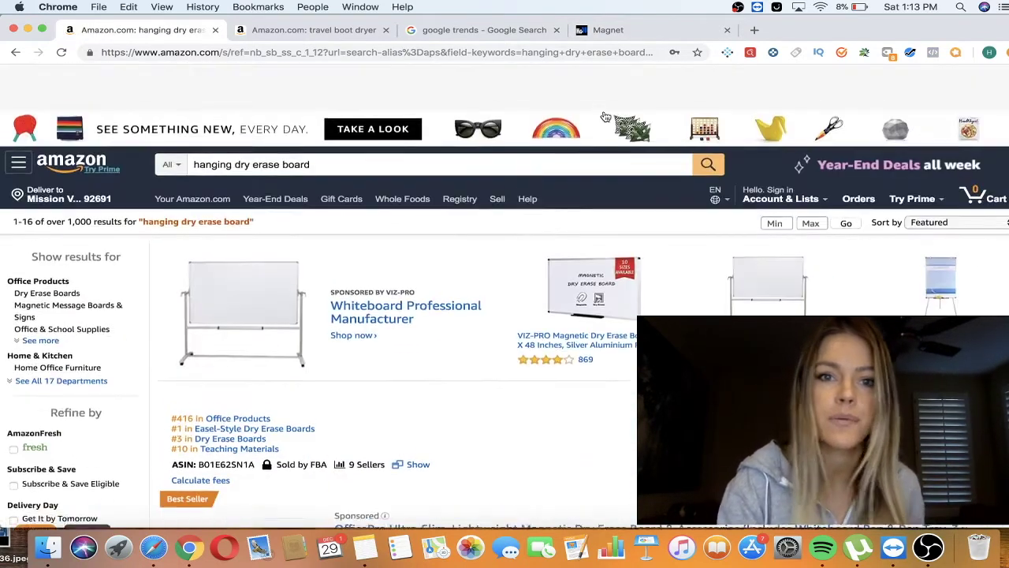
triple_click(384, 116)
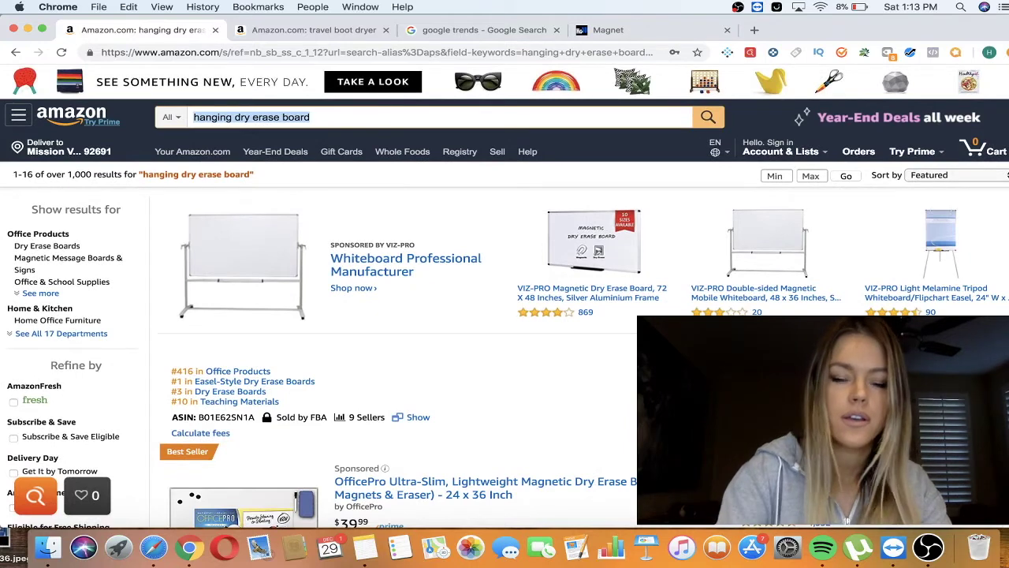
text(magnetic dry)
key(Down)
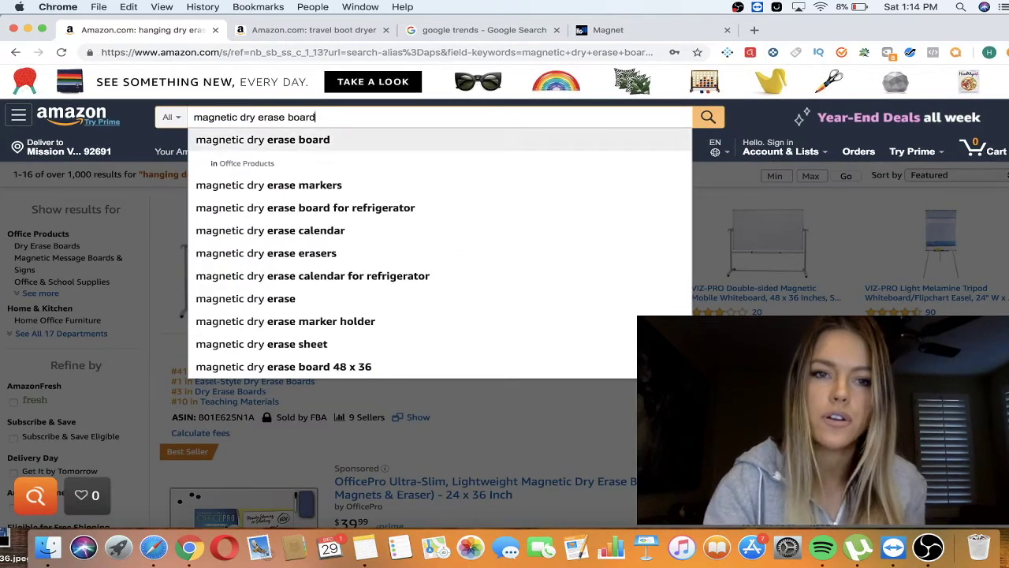
key(Return)
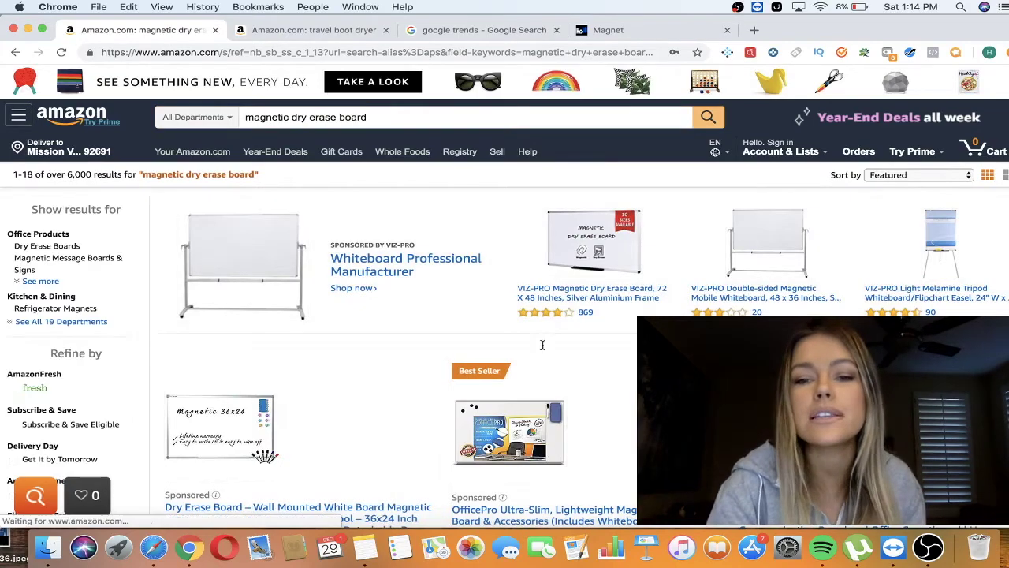
- Browse the magnetic dry erase board listings and run the Viral Launch analysis on them
scroll(571, 364, down, 10)
scroll(572, 367, down, 8)
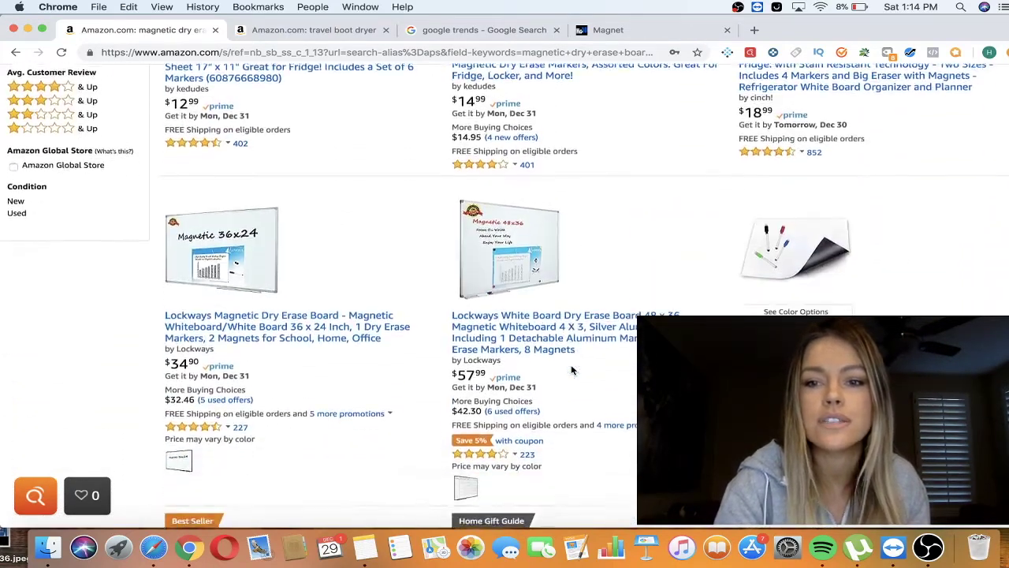
click(727, 52)
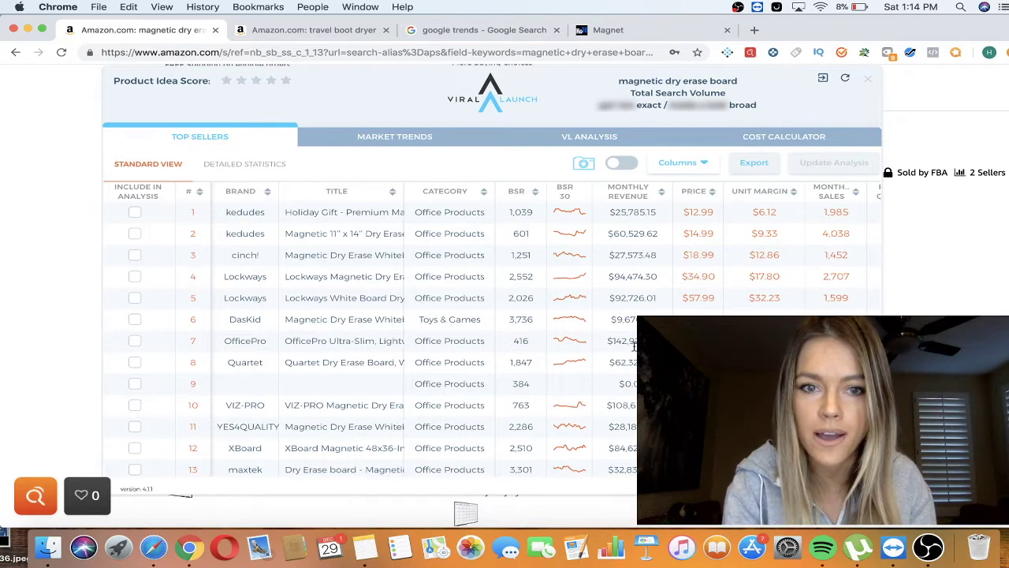
- Examine the monthly revenue, price, monthly sales and review quantity of the magnetic dry erase board top sellers
scroll(629, 346, right, 2)
scroll(629, 364, left, 2)
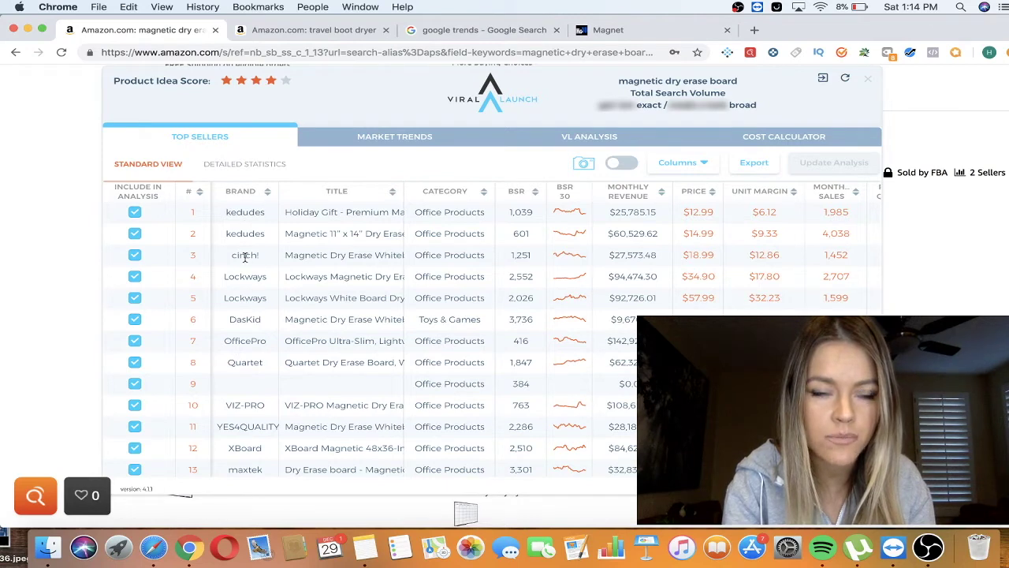
scroll(562, 379, right, 4)
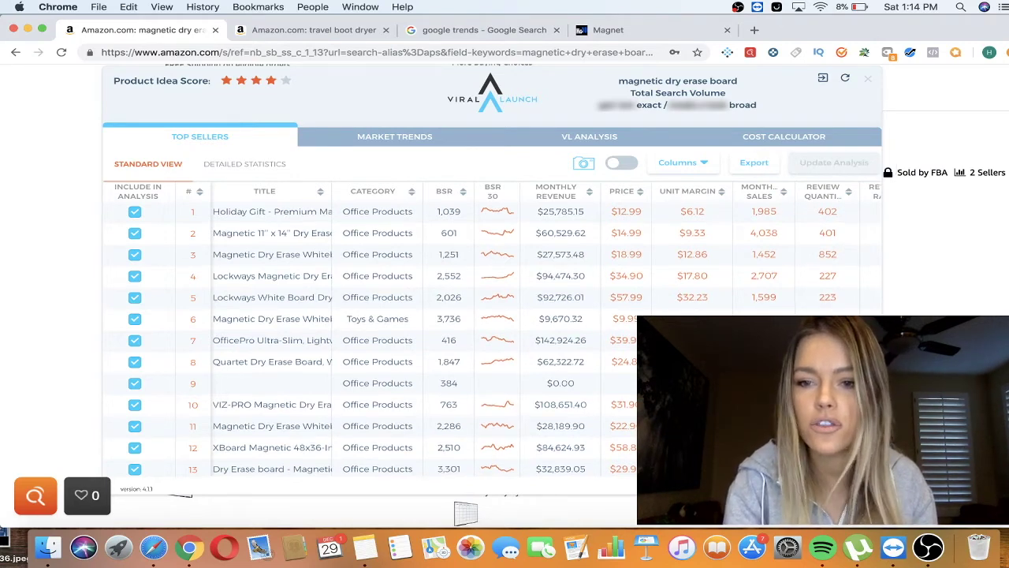
scroll(613, 461, down, 3)
scroll(612, 462, left, 2)
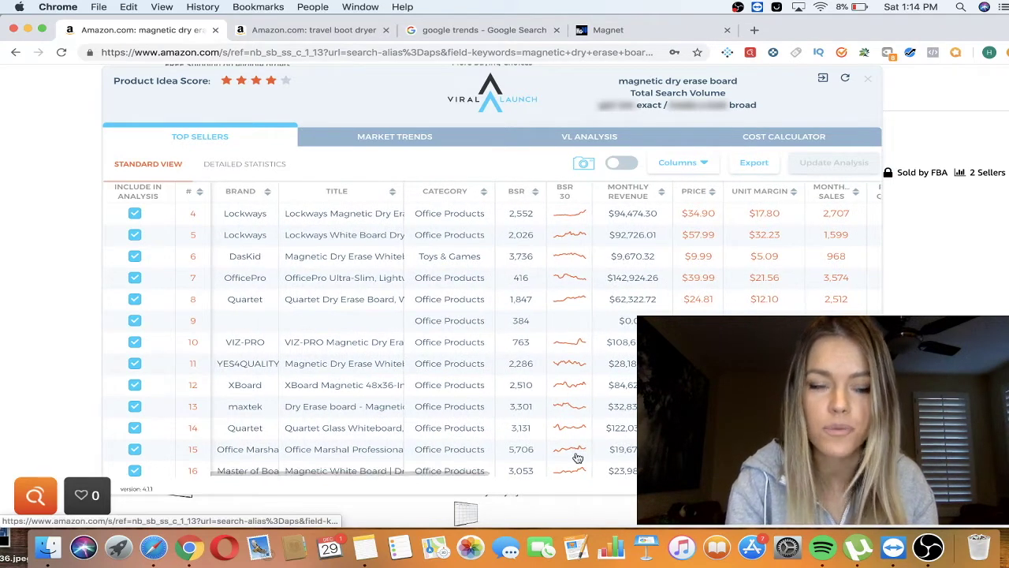
scroll(576, 457, down, 2)
scroll(577, 457, up, 5)
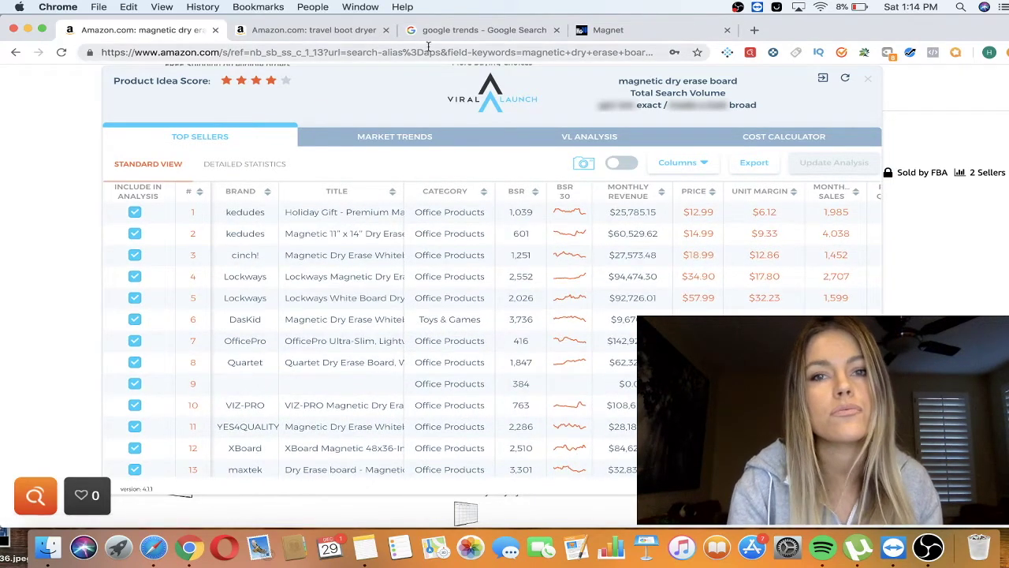
- Open Google Trends from the Google results and look up the search term "magnetic dry erase board"
click(636, 34)
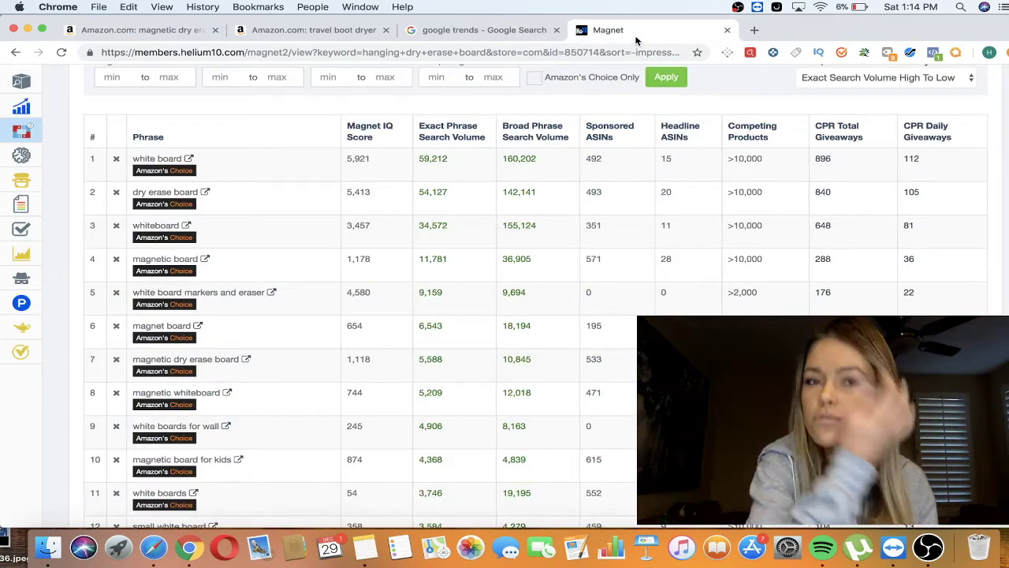
click(509, 36)
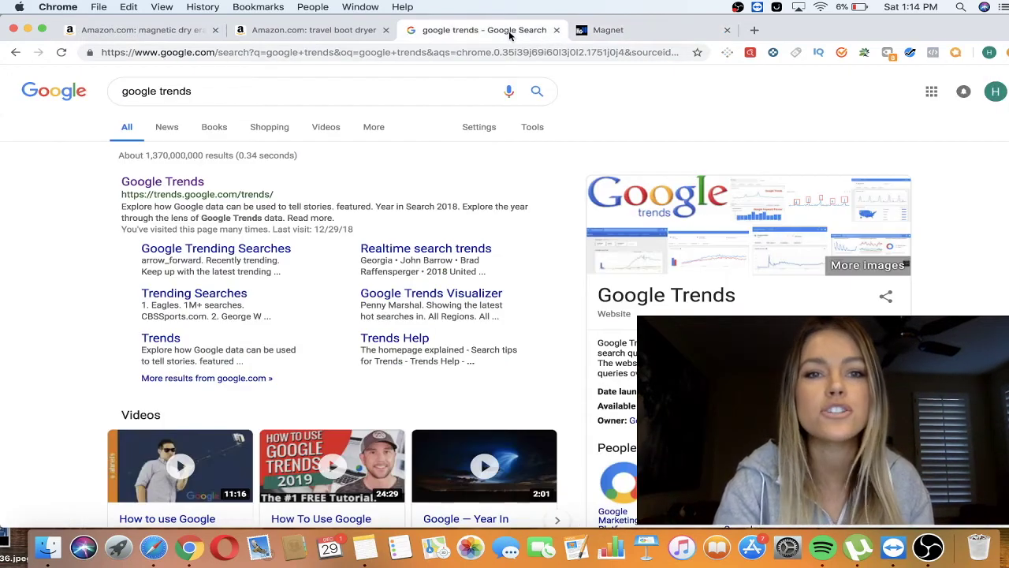
click(188, 180)
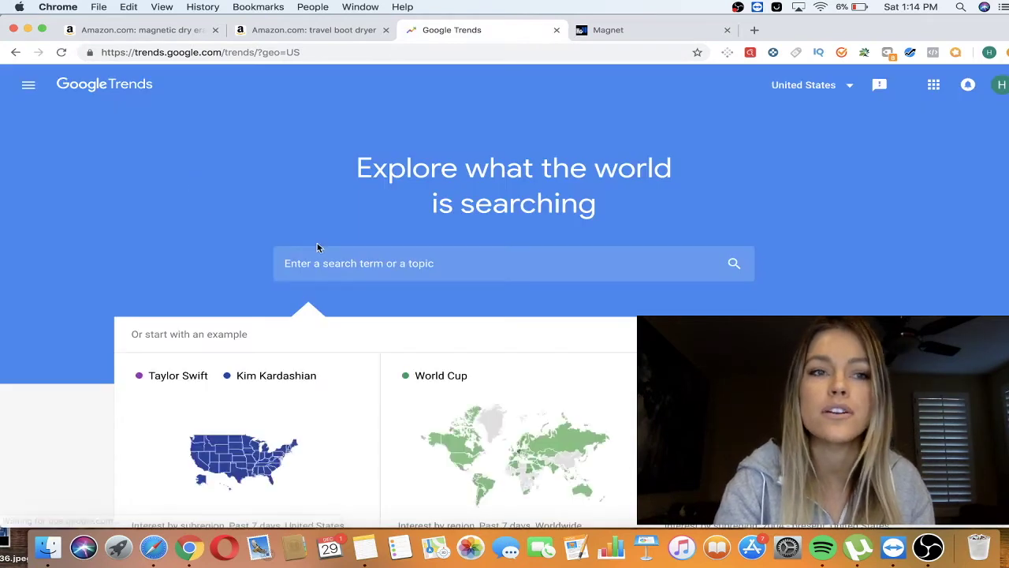
click(378, 260)
text(m)
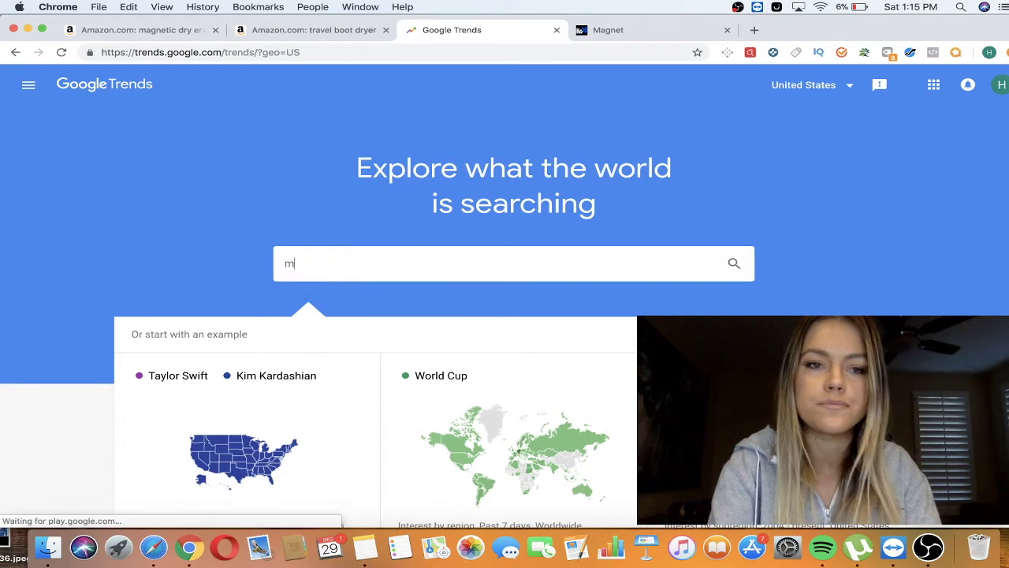
text(agnetic d)
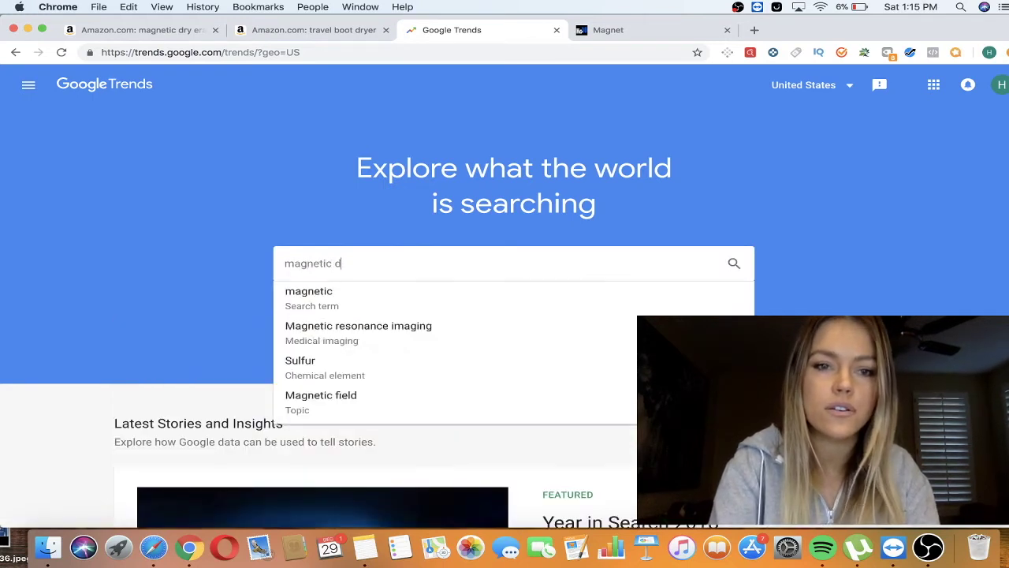
text(ry erase board)
key(Return)
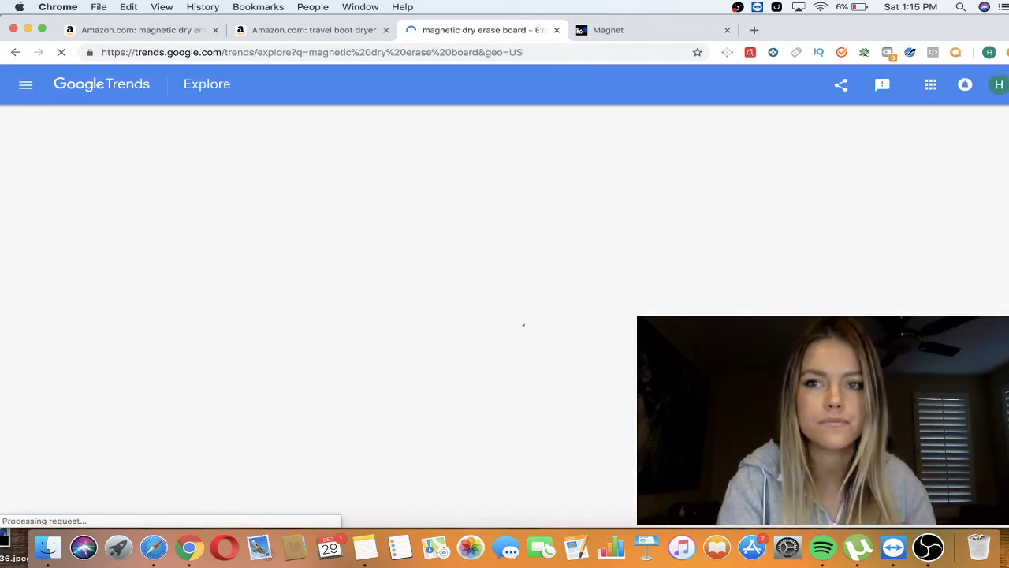
- Set the time range of the magnetic dry erase board trend to Past 5 years
scroll(387, 371, down, 1)
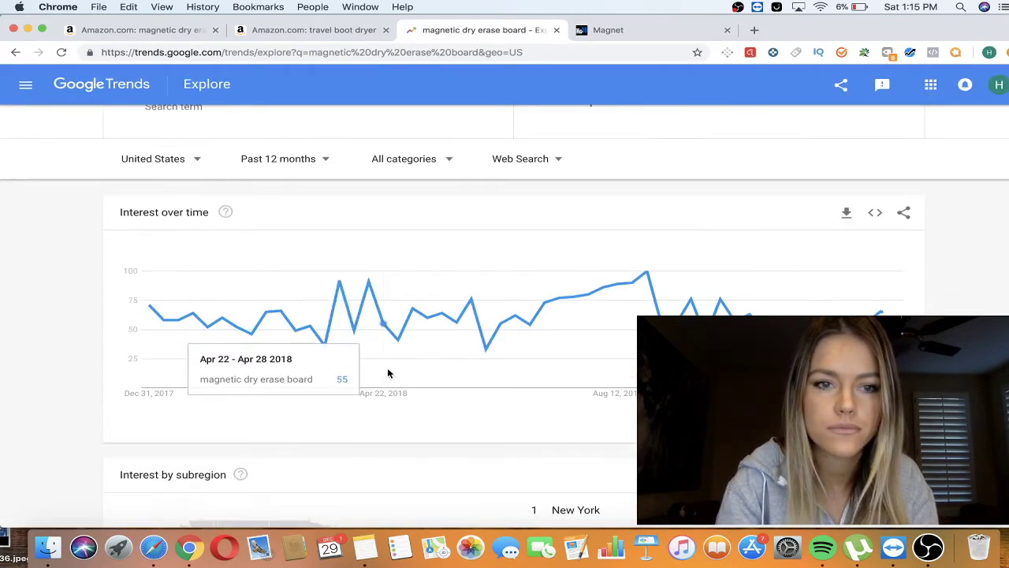
click(304, 169)
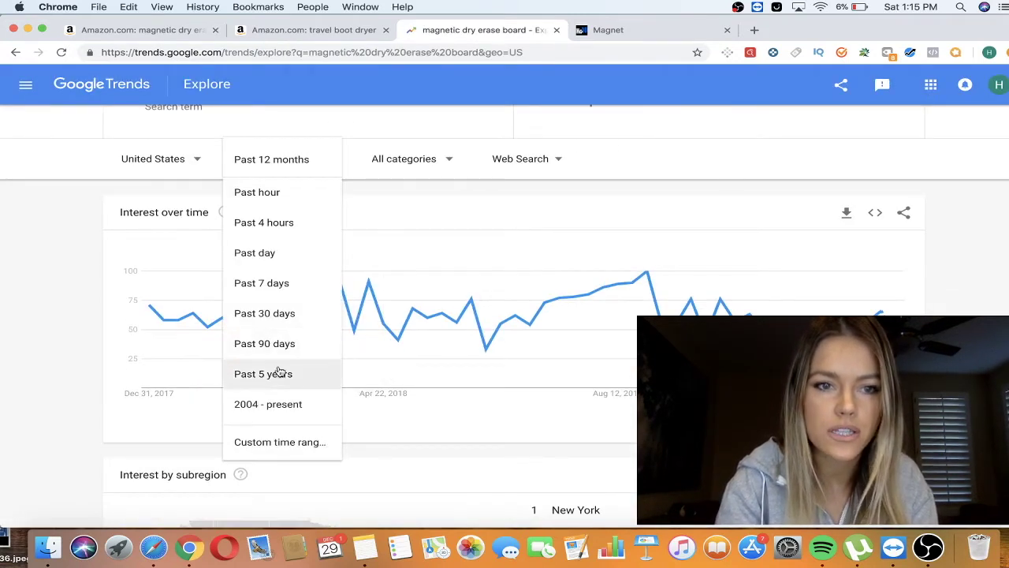
click(287, 375)
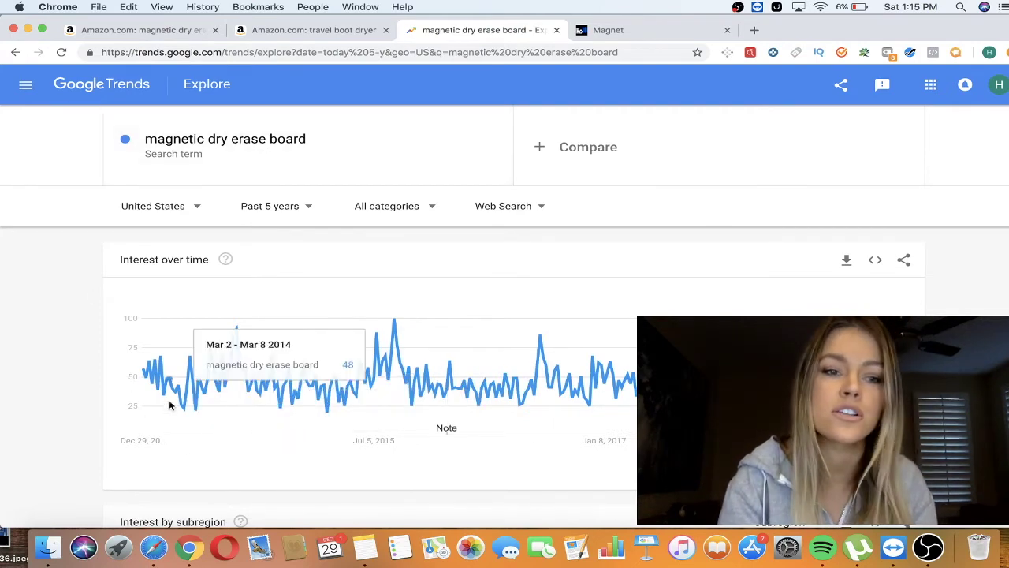
- Return to the Viral Launch top sellers for magnetic dry erase board and review them again
click(203, 35)
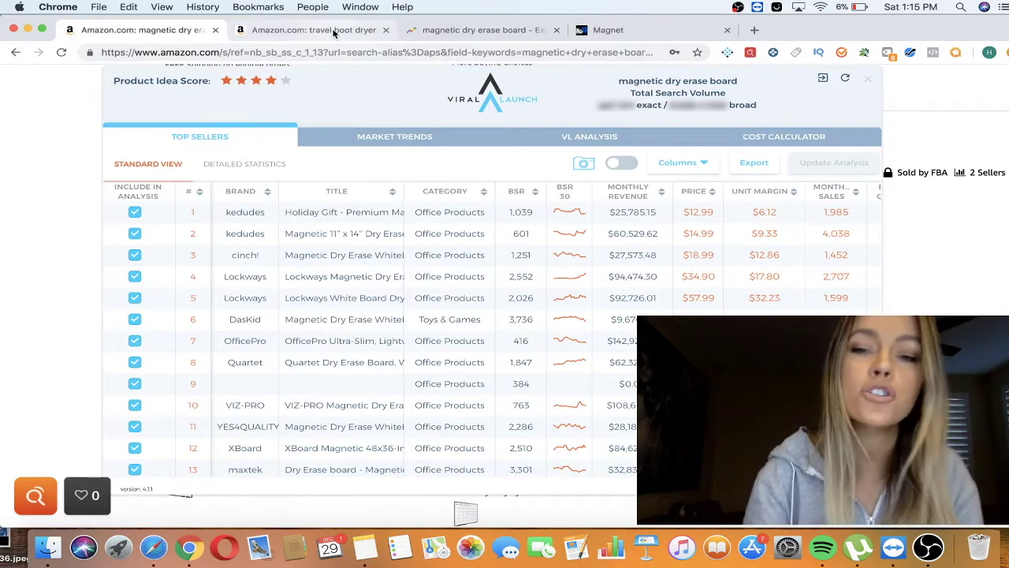
scroll(584, 411, up, 1)
scroll(583, 411, down, 1)
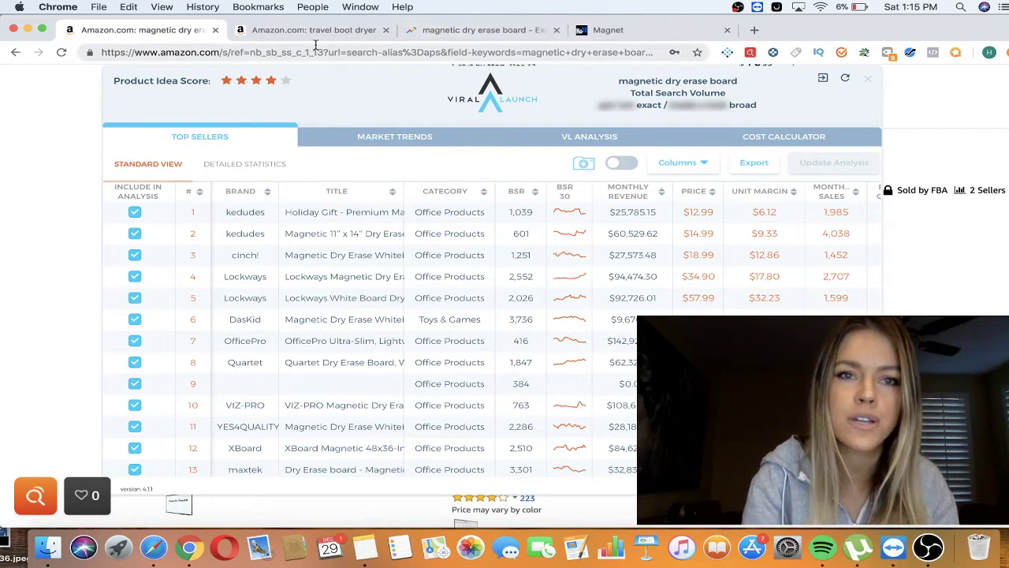
- Look through Magnet's related phrases for hanging dry erase board and their search volumes, dismissing the low battery notification
click(607, 30)
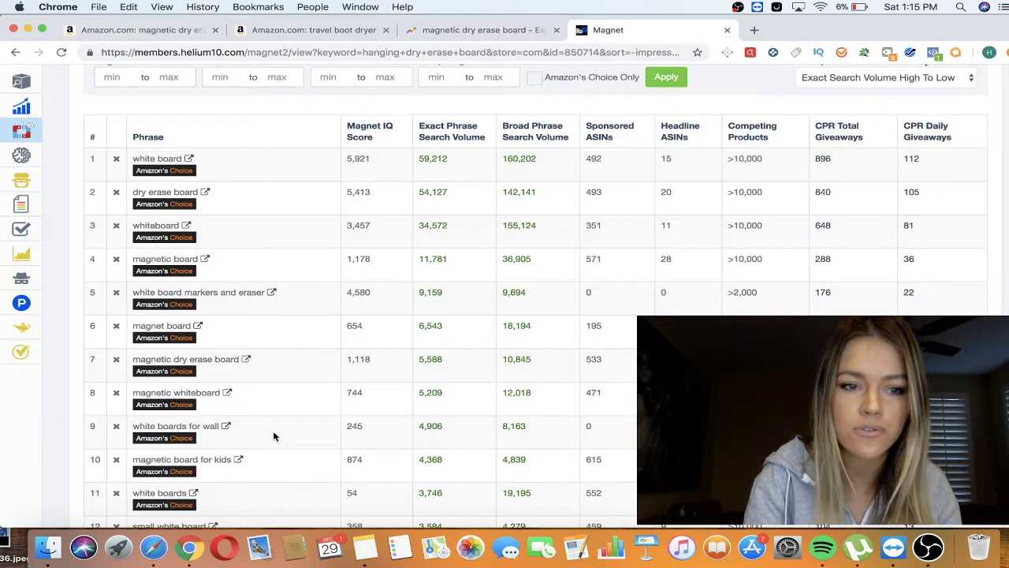
scroll(275, 430, down, 10)
scroll(424, 316, up, 3)
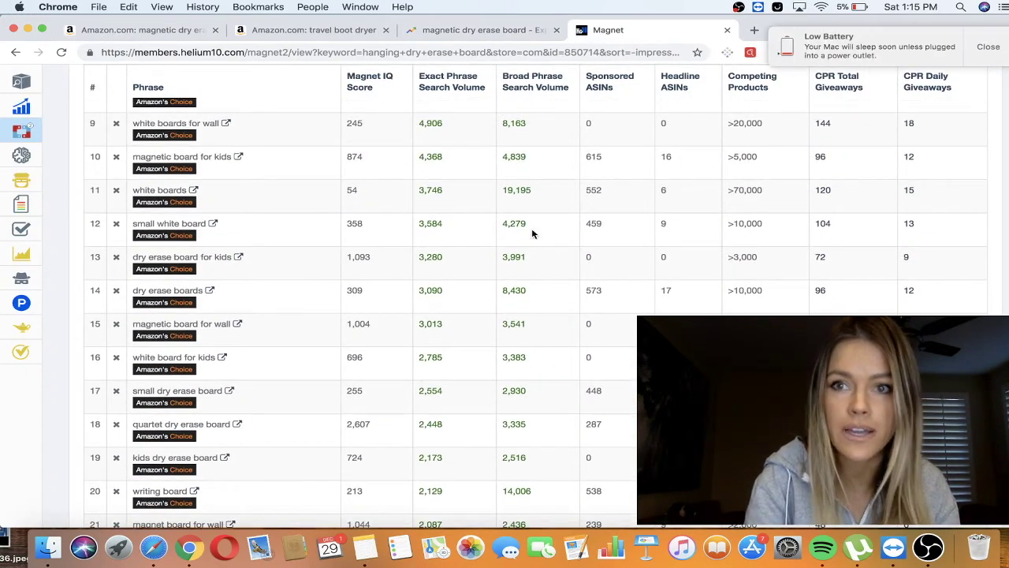
click(986, 49)
scroll(211, 343, up, 3)
scroll(212, 344, up, 5)
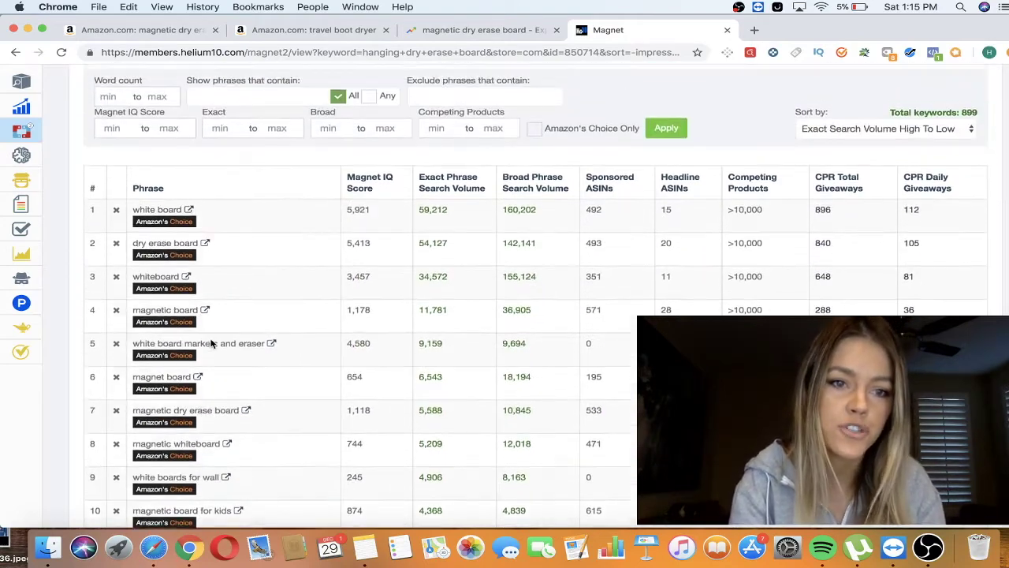
scroll(211, 343, down, 2)
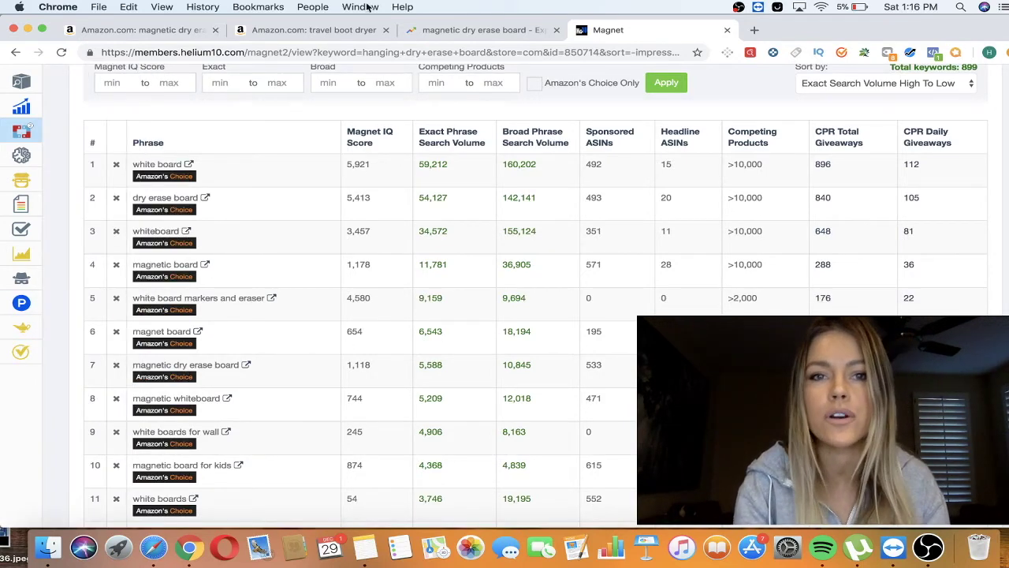
- Close the Amazon page for magnetic dry erase board and bring up the travel boot dryer results
click(215, 30)
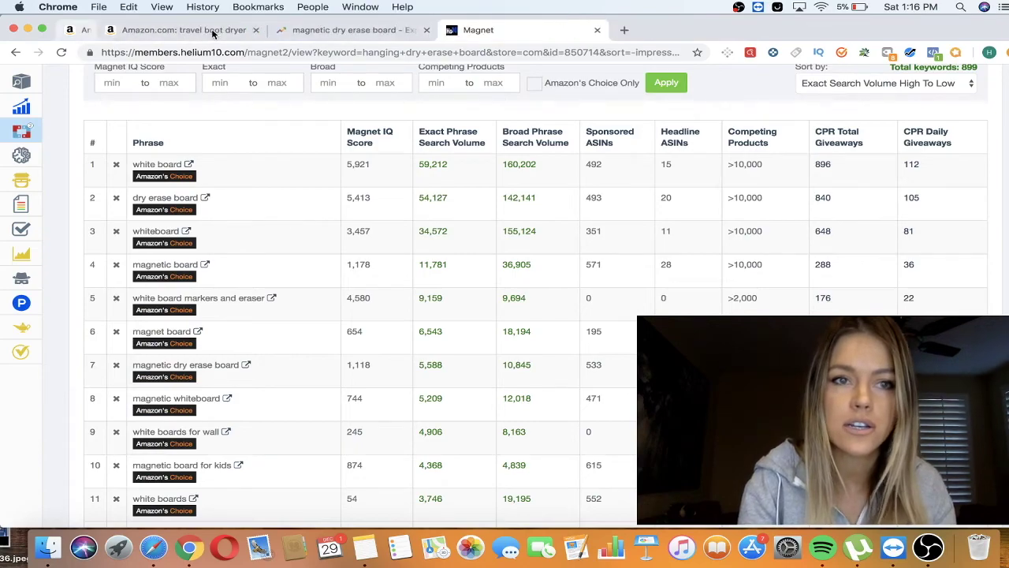
click(154, 30)
scroll(291, 370, down, 5)
scroll(291, 375, up, 5)
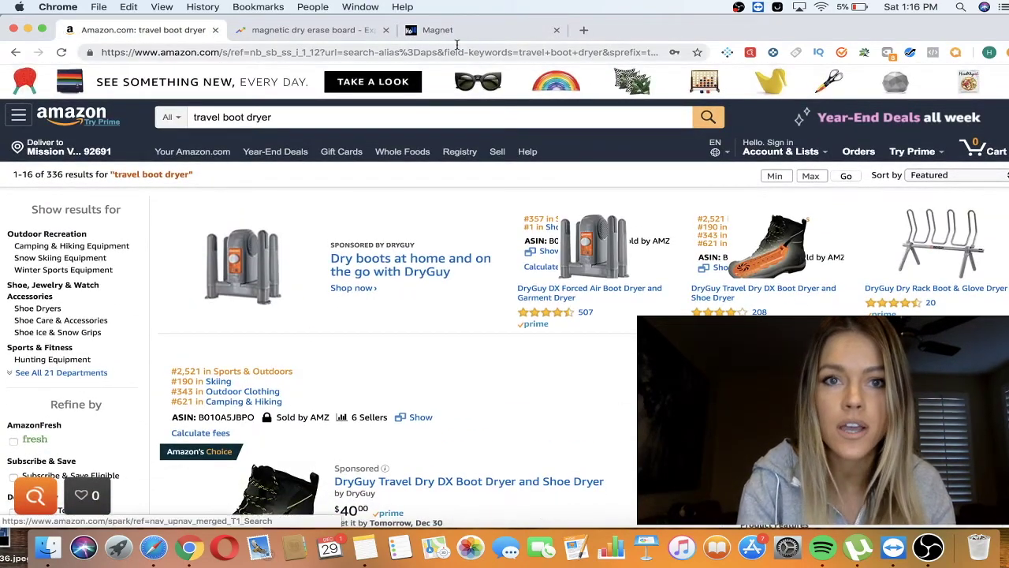
- Revisit the Magnet summary for hanging dry erase board and the Google Trends chart for magnetic dry erase board
click(437, 30)
scroll(245, 207, up, 10)
scroll(186, 211, down, 1)
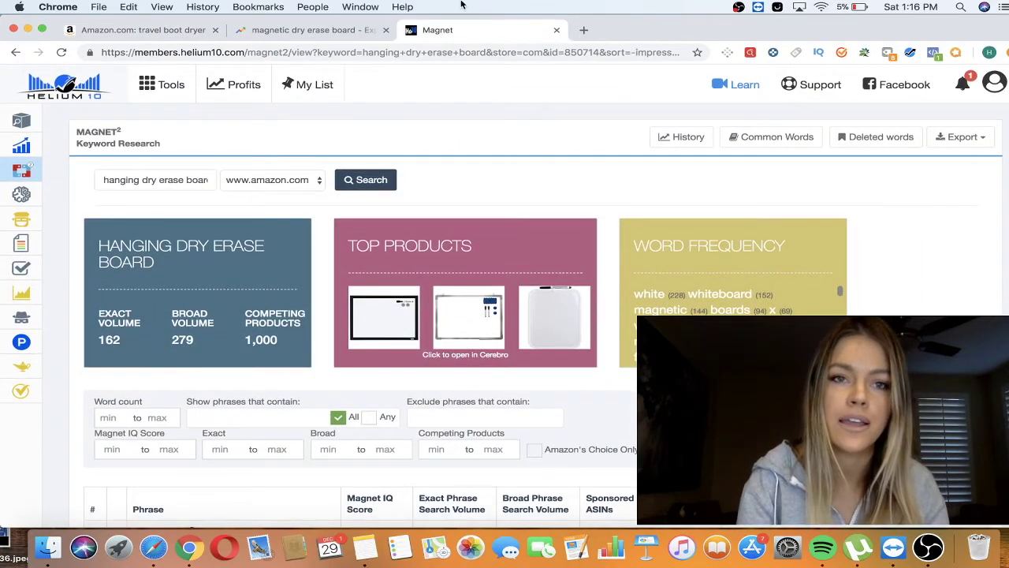
click(315, 30)
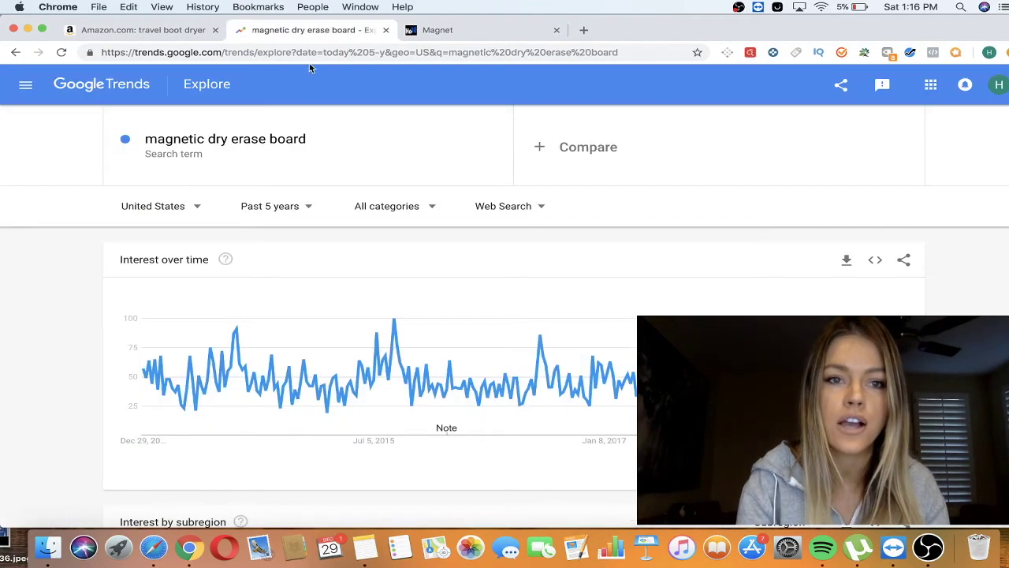
- Copy the term "travel boot dryer" from the Amazon search and run a Magnet keyword search for it
click(170, 32)
click(306, 115)
key(super+a)
key(super+c)
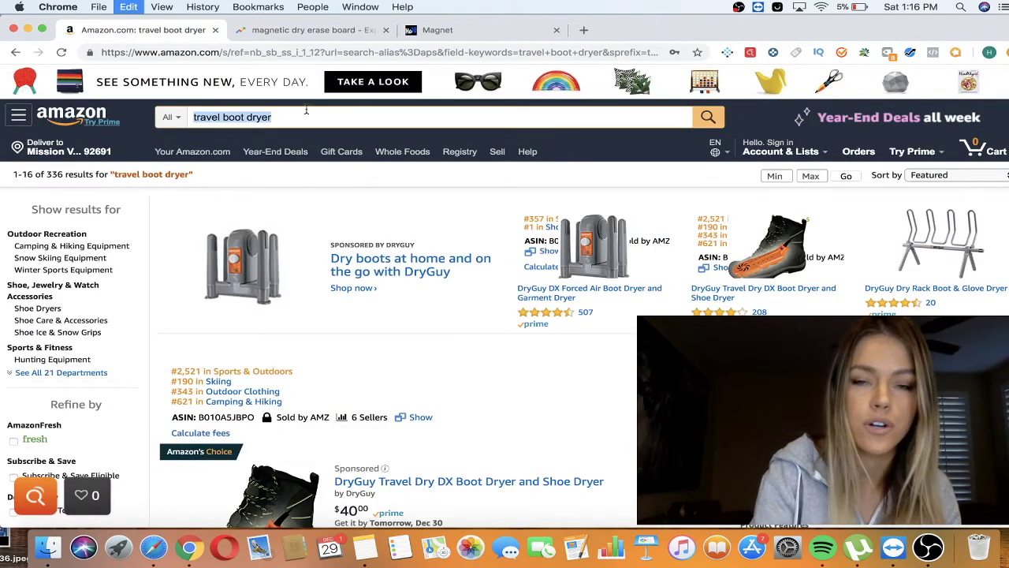
click(438, 33)
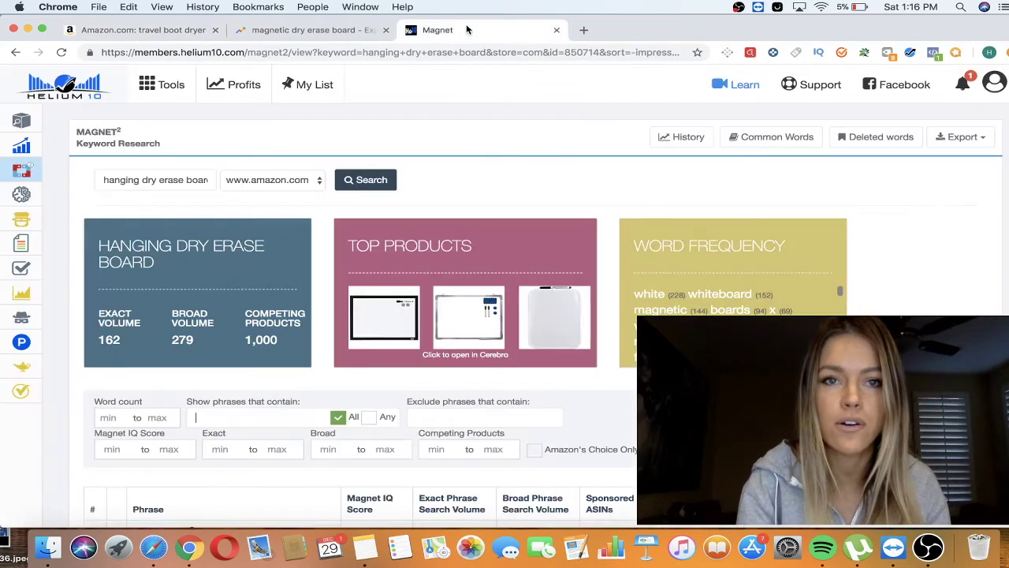
click(198, 176)
key(super+a)
key(super+v)
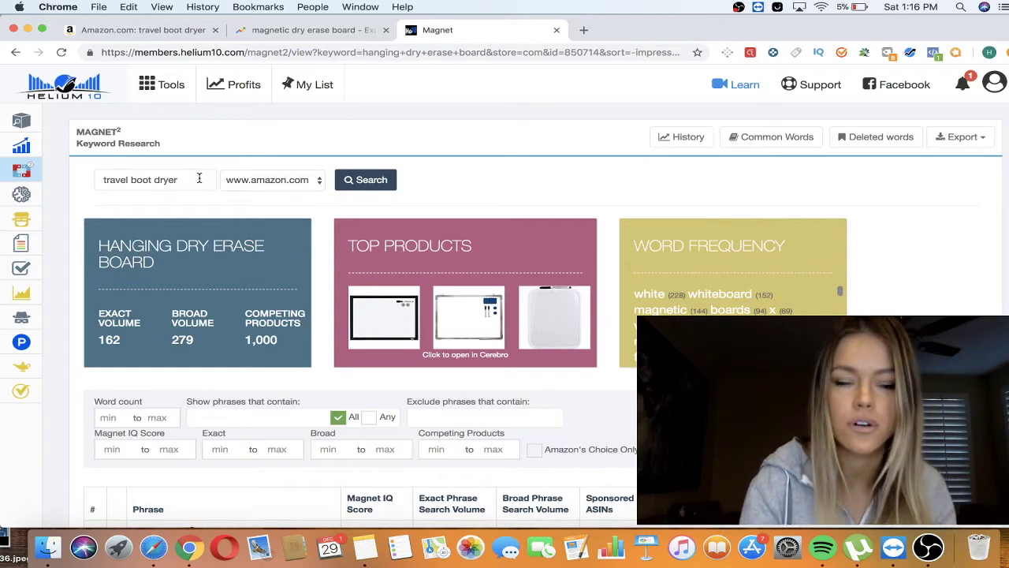
key(Return)
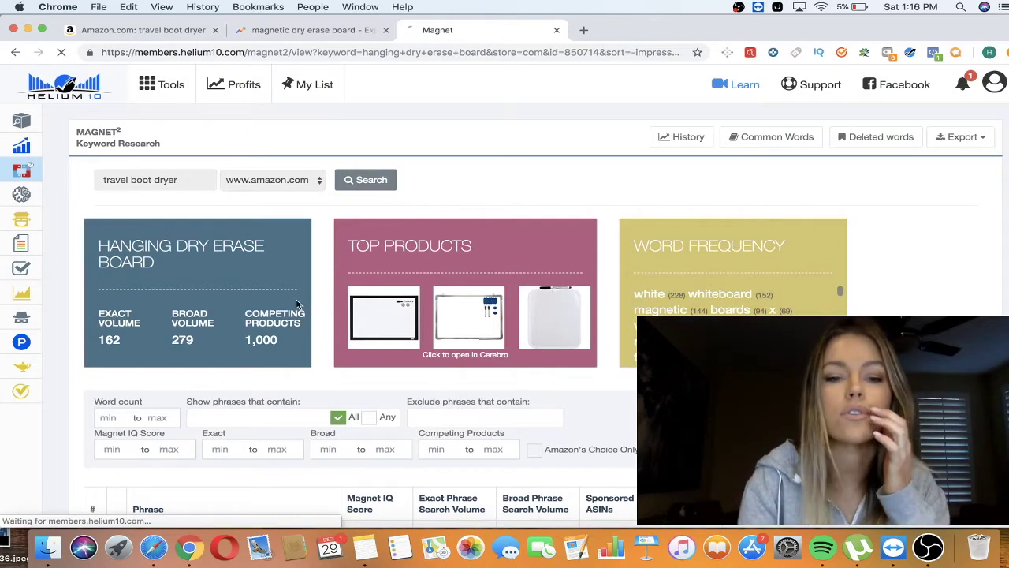
scroll(367, 313, down, 1)
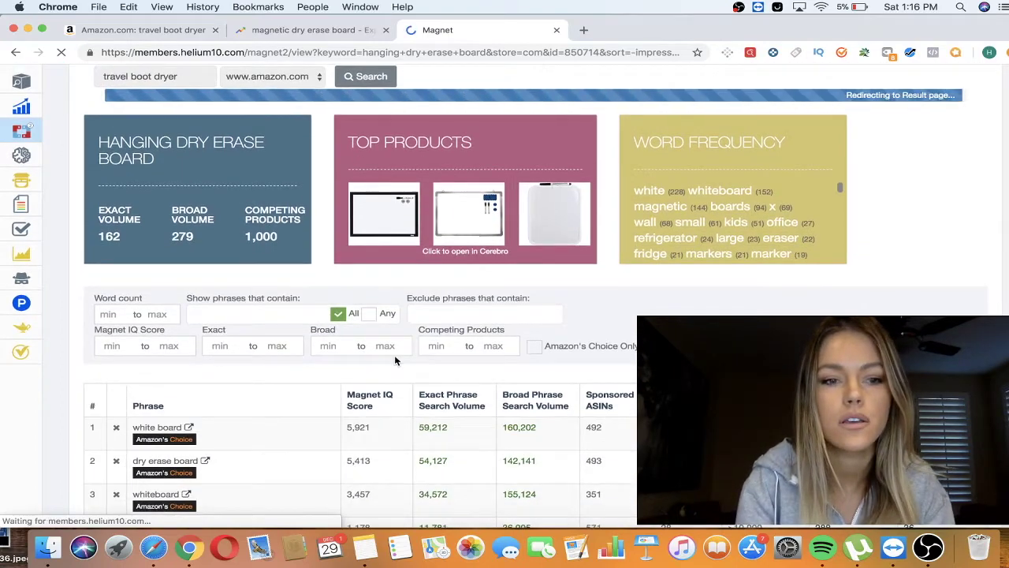
scroll(423, 342, down, 1)
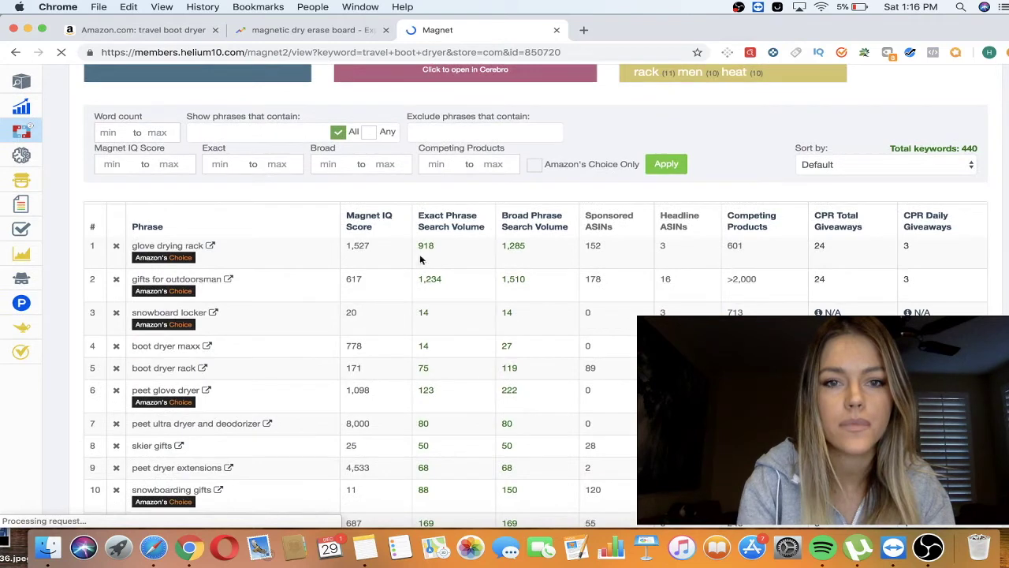
- Sort Magnet's related phrases by exact search volume from high to low and open the Amazon results for "boot dryer"
click(456, 226)
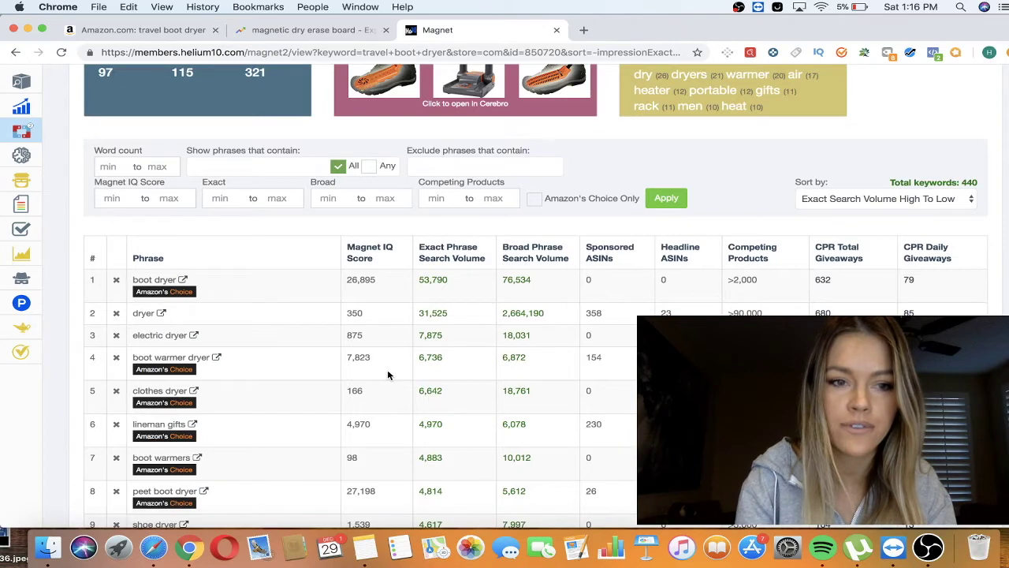
click(183, 281)
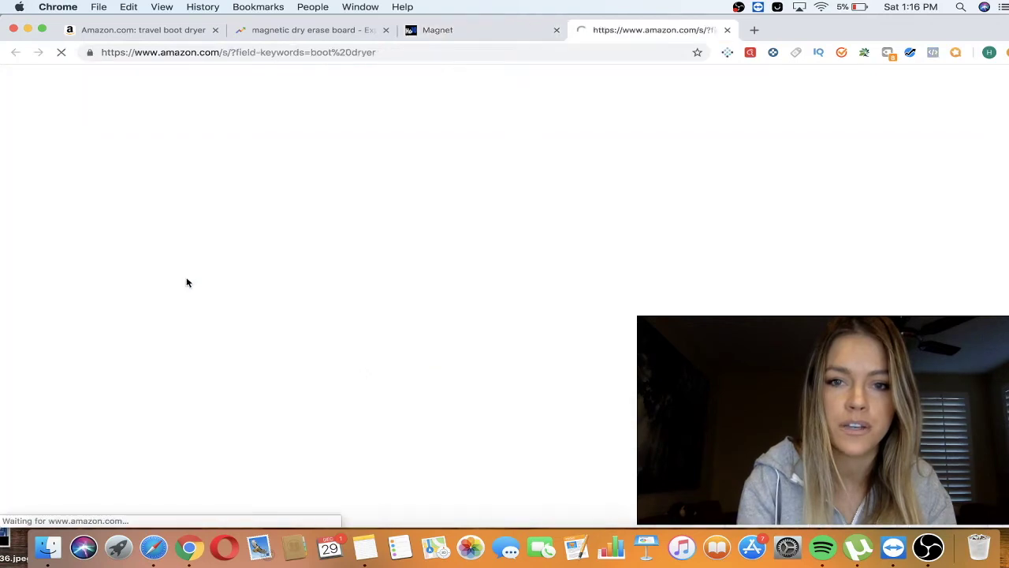
- Look through the boot dryer listings, prices and reviews on Amazon and start a Viral Launch analysis of the results
scroll(402, 336, down, 2)
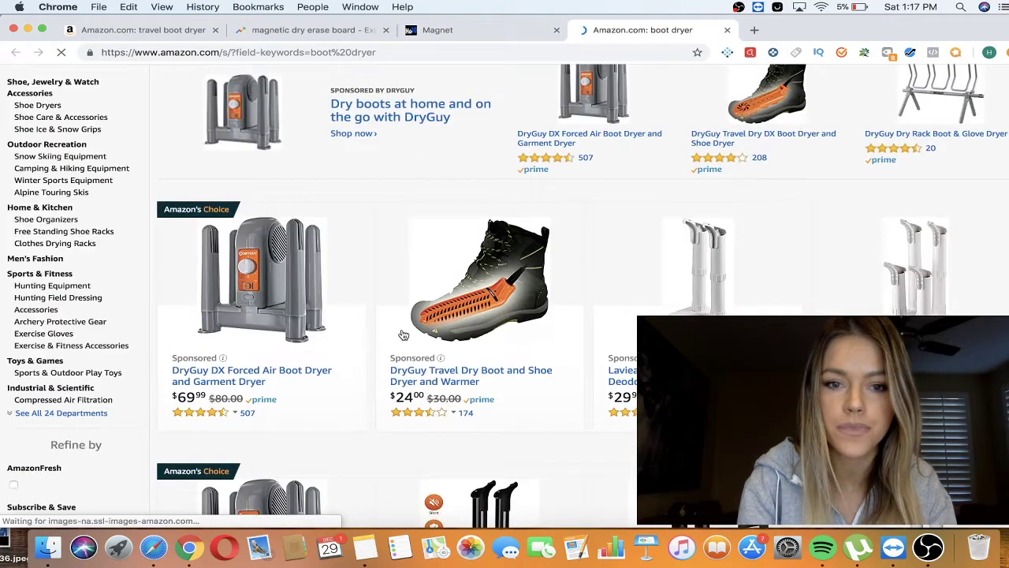
scroll(403, 335, down, 5)
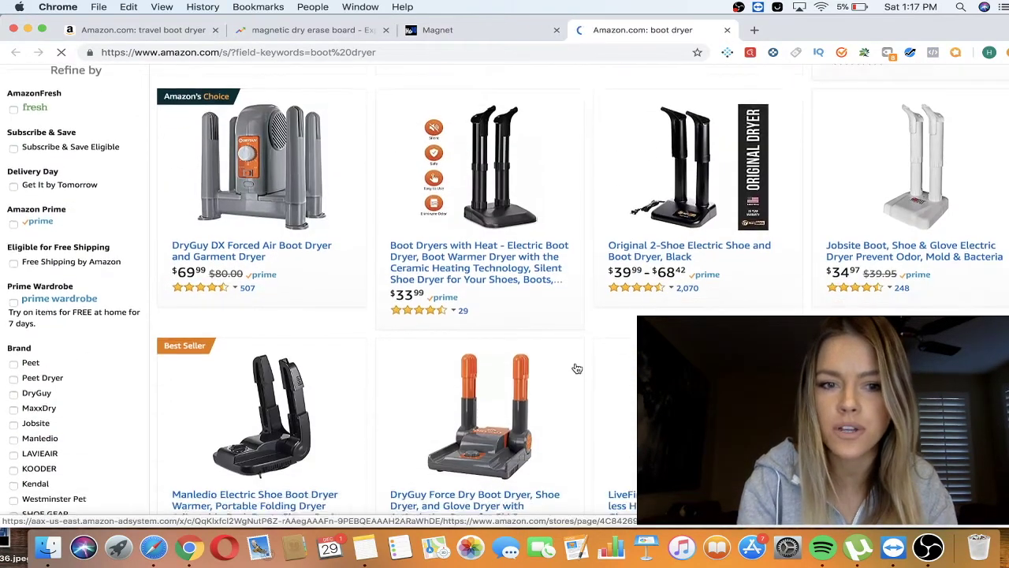
scroll(577, 369, down, 6)
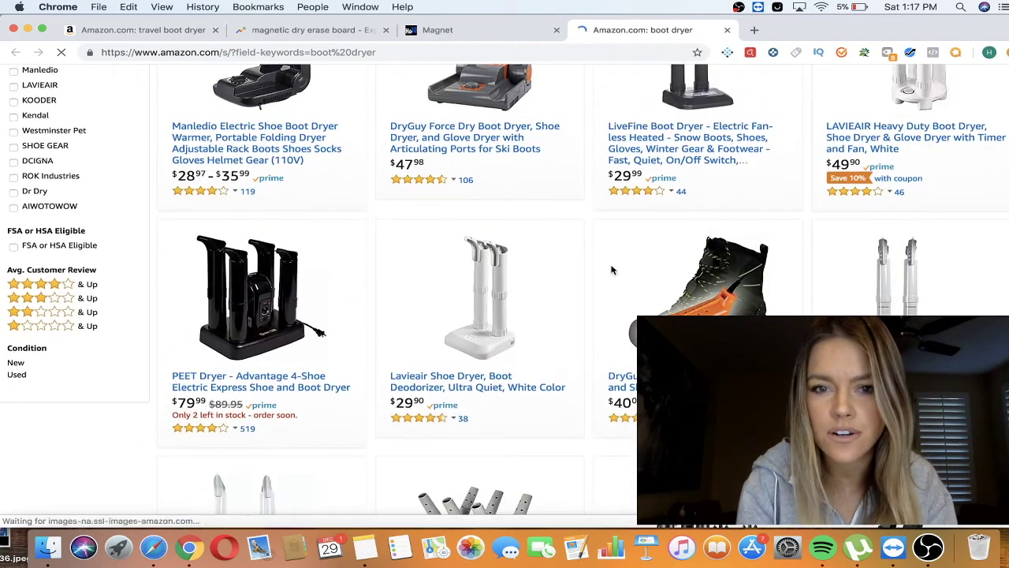
scroll(563, 330, down, 3)
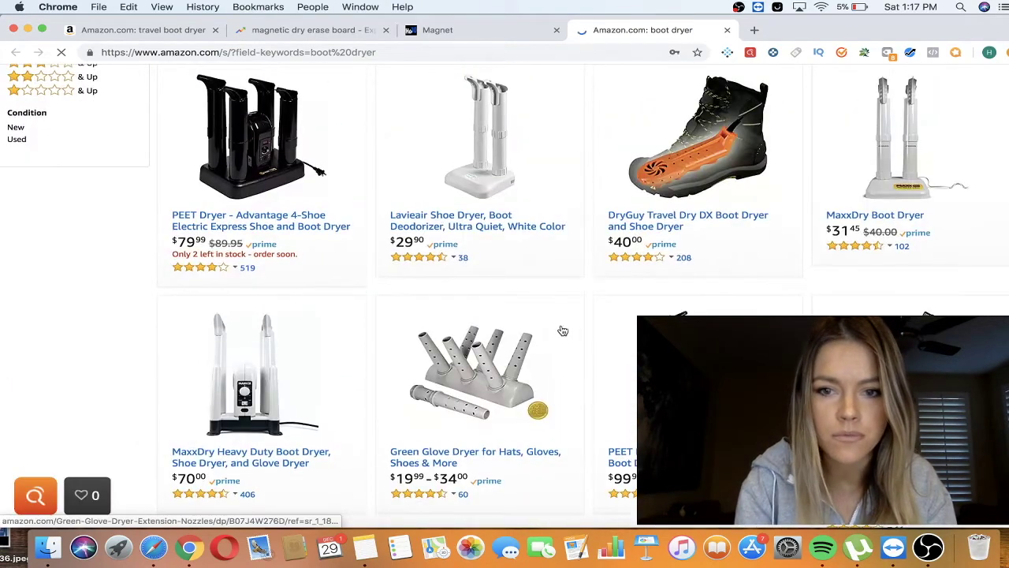
scroll(565, 324, down, 2)
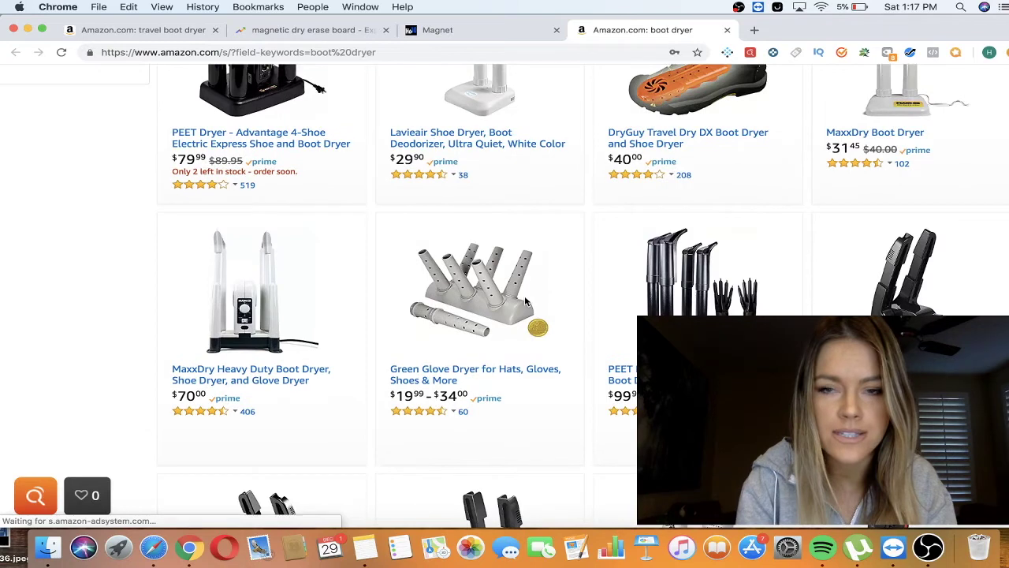
scroll(526, 302, up, 2)
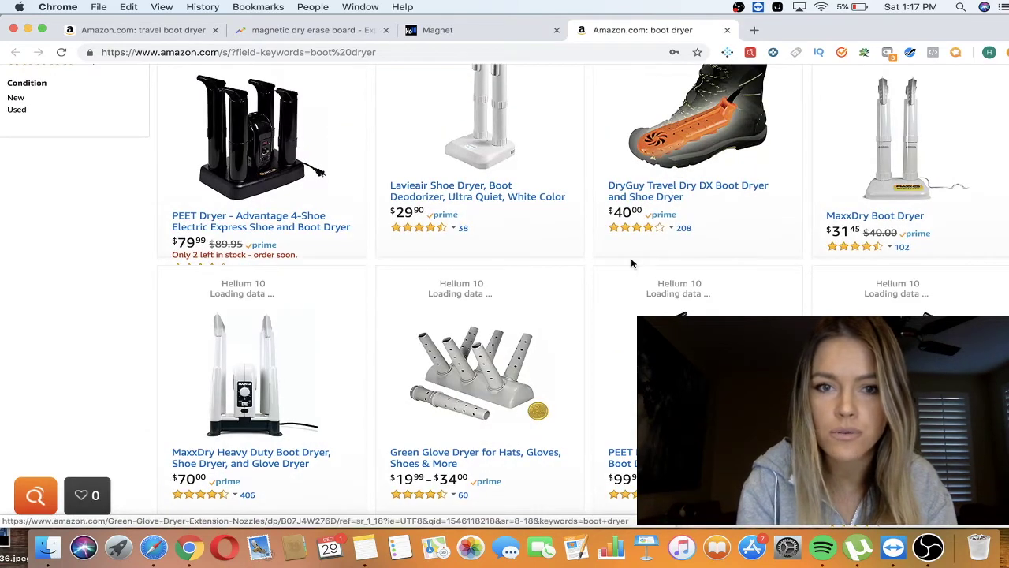
scroll(632, 264, down, 6)
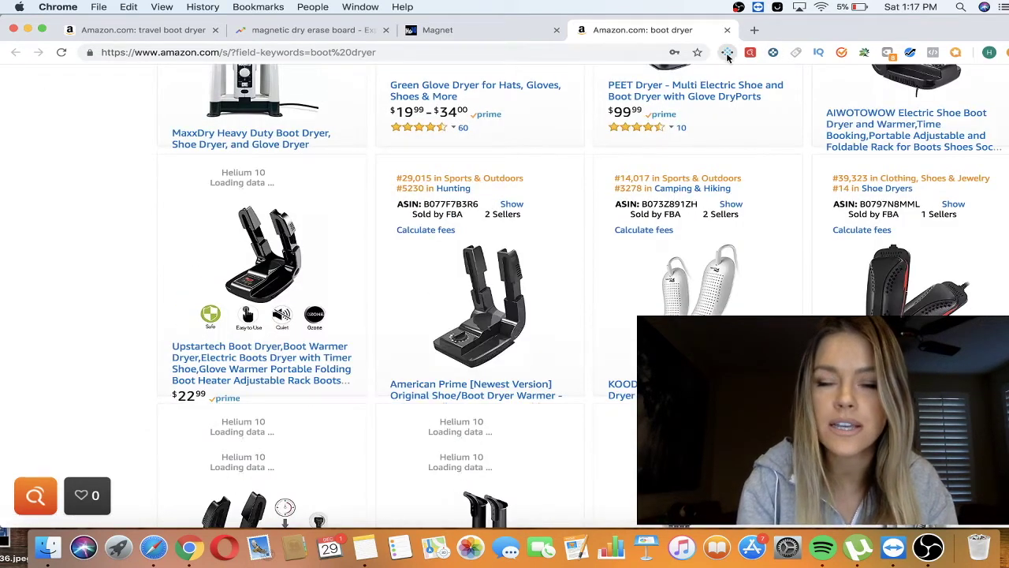
scroll(726, 55, up, 5)
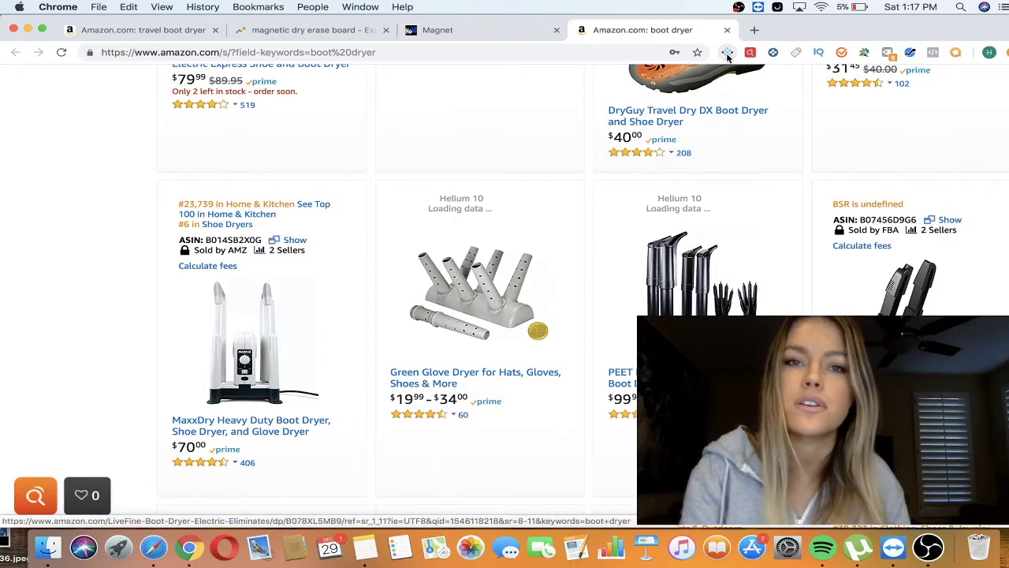
click(727, 54)
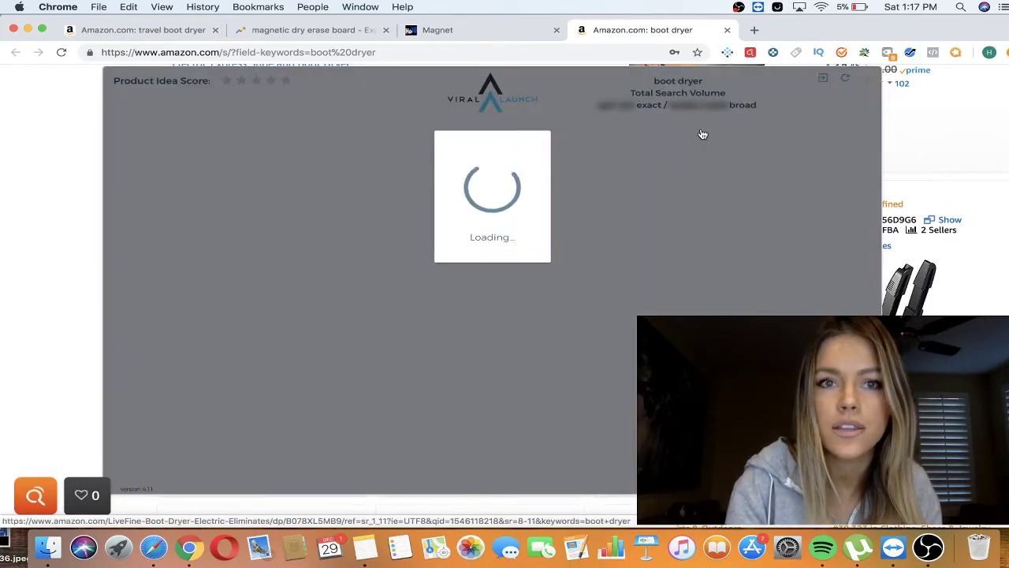
- Open the Amazon results for "boot warmer dryer" from Magnet's phrase list and check the boot dryer analysis in Viral Launch
click(463, 32)
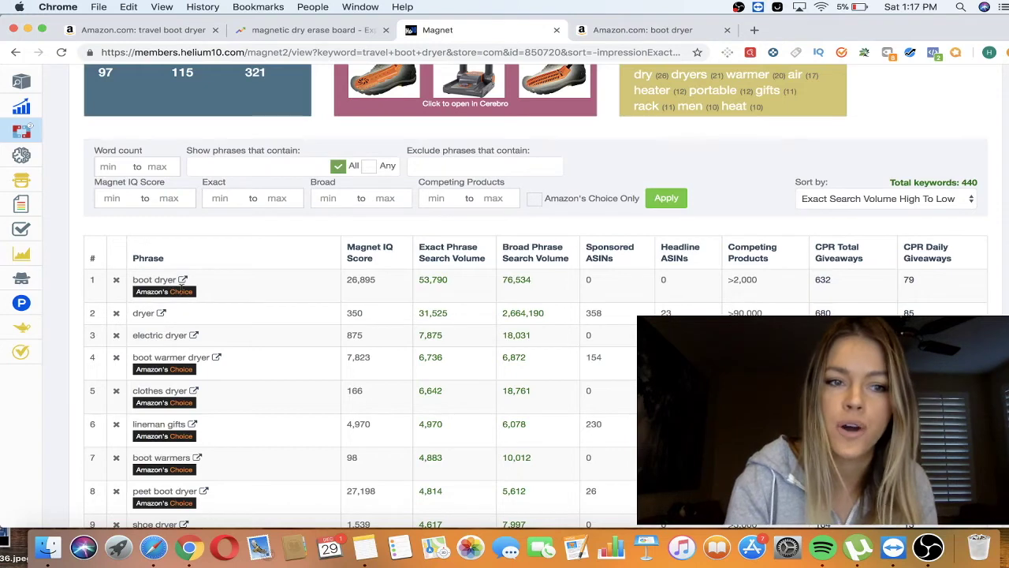
drag(922, 279, 903, 279)
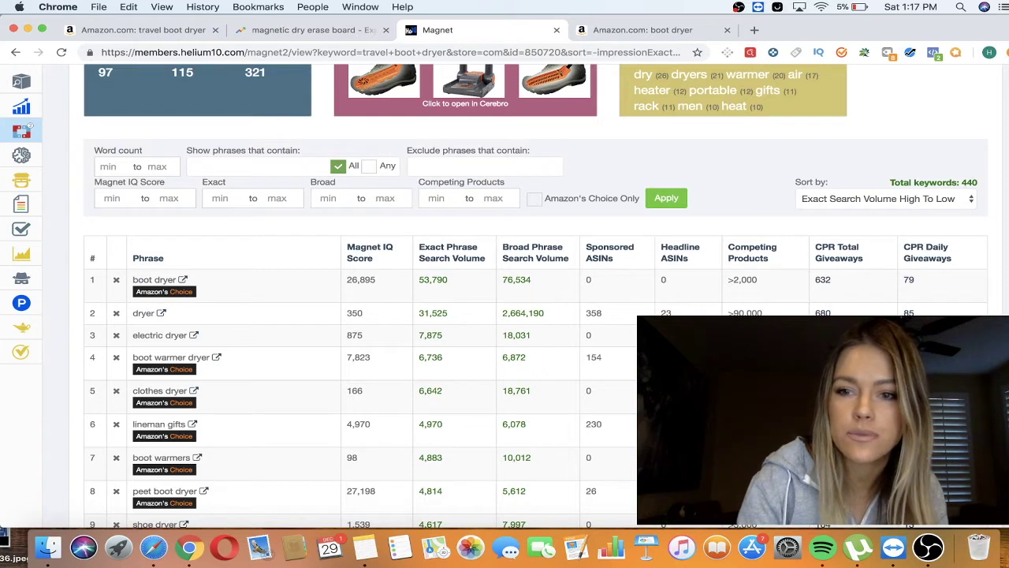
click(216, 358)
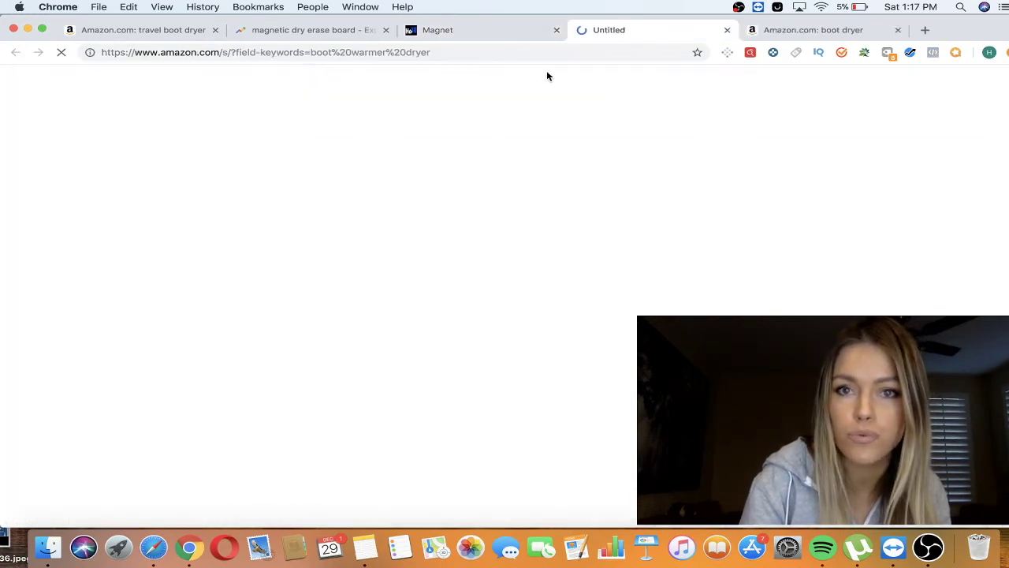
click(768, 30)
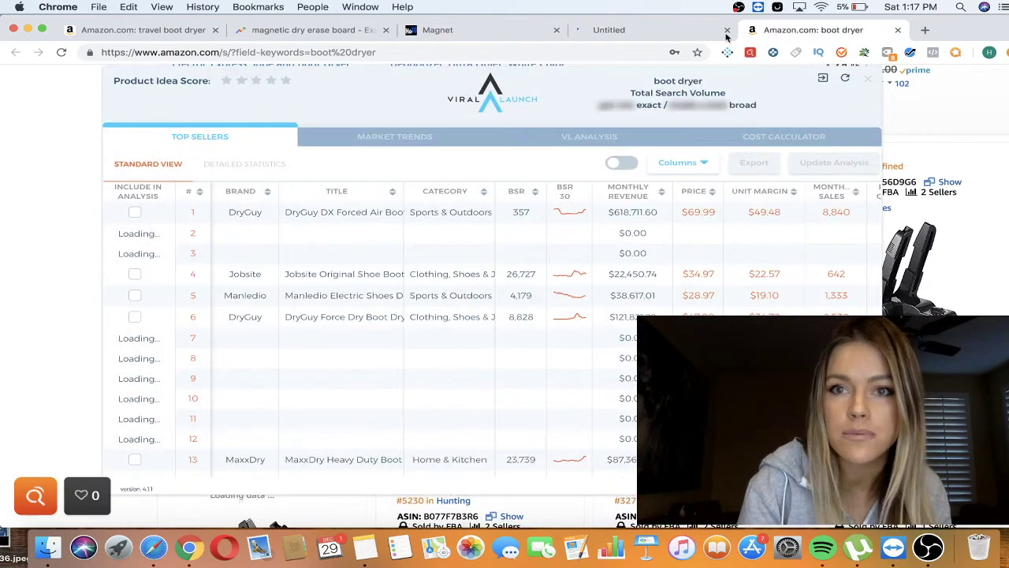
click(680, 32)
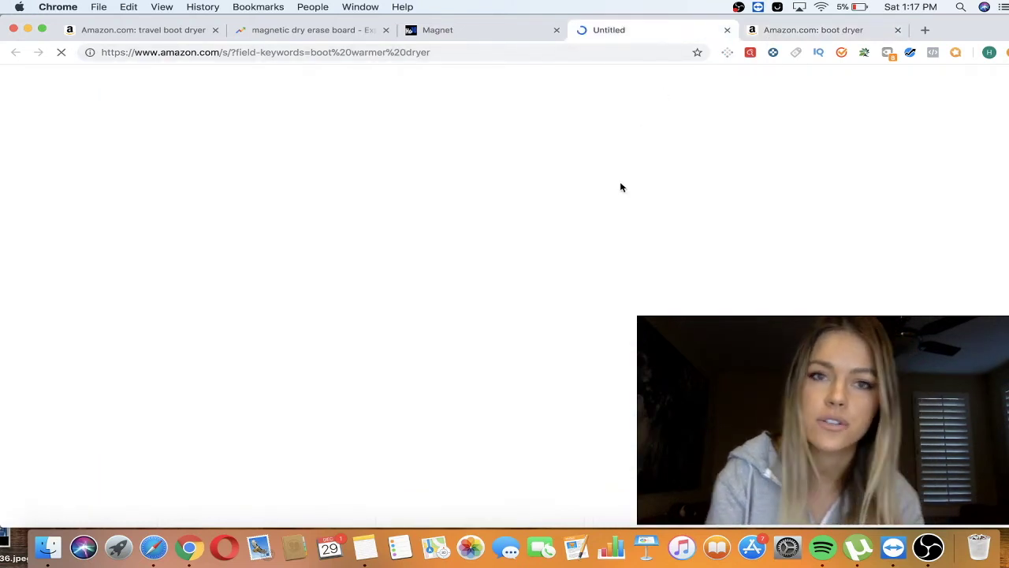
- Replace the Google Trends search term with "boot dryer" and view its interest over time
click(503, 30)
click(351, 29)
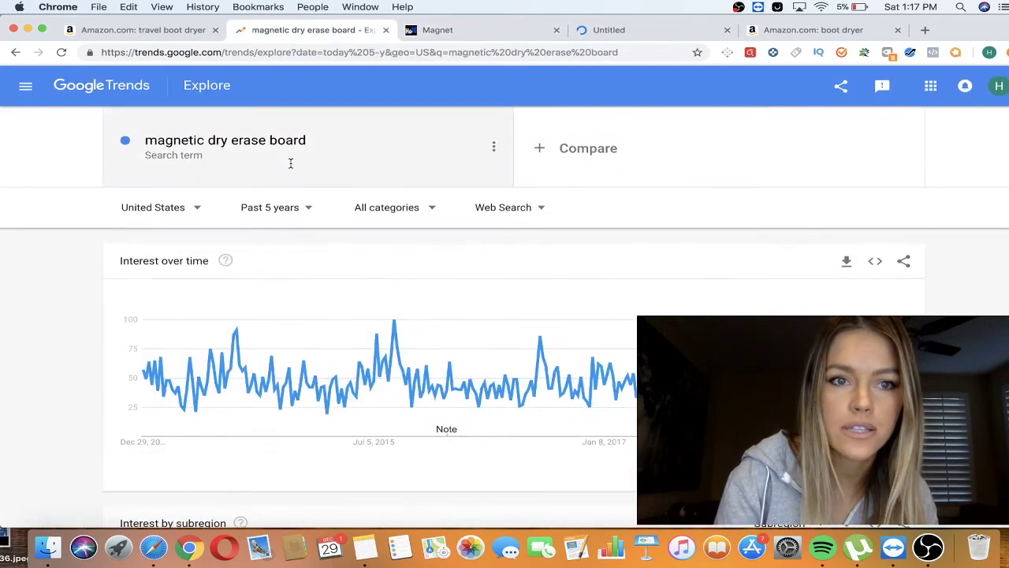
click(338, 152)
text(boot dryer)
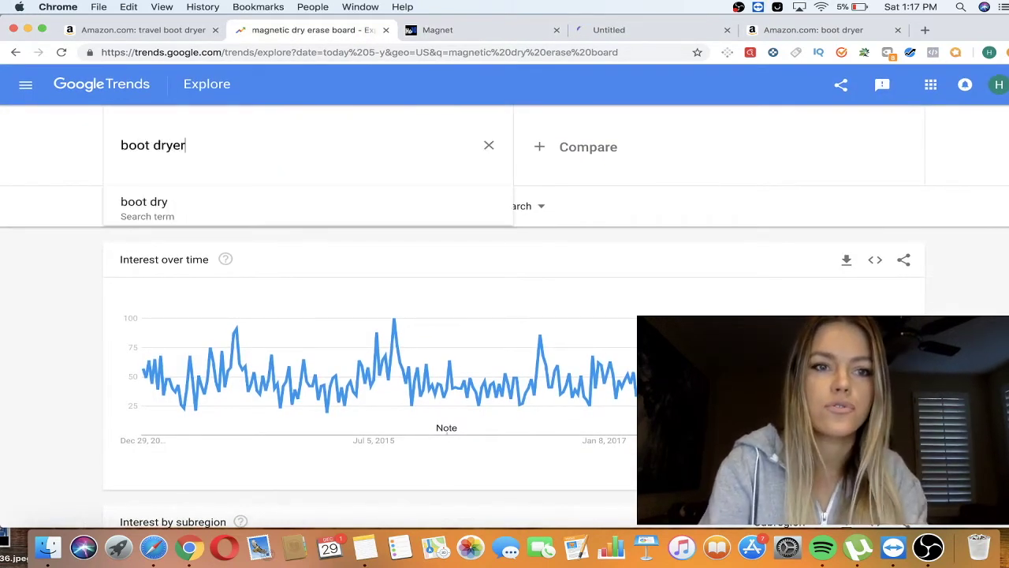
key(Return)
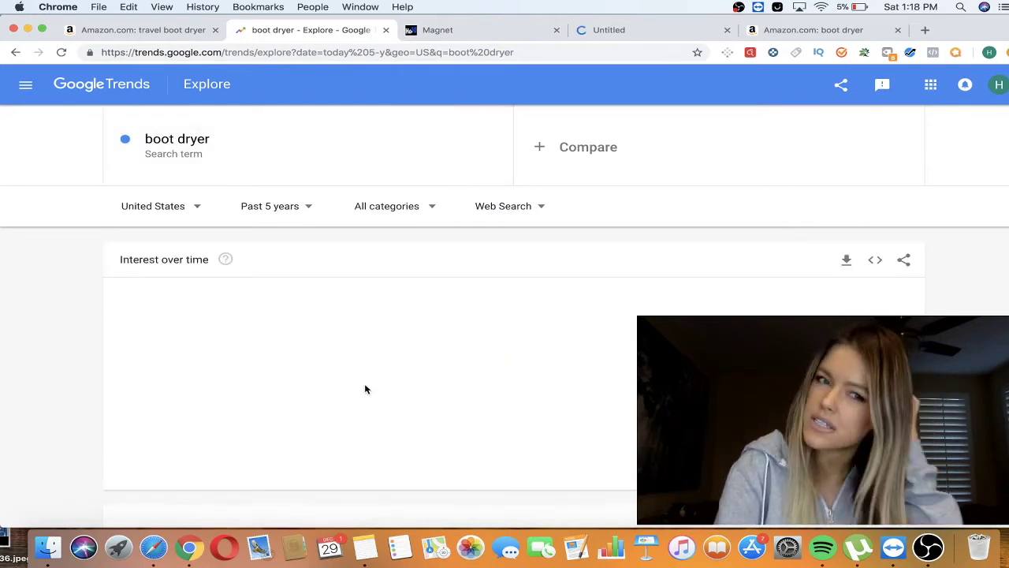
scroll(365, 389, down, 1)
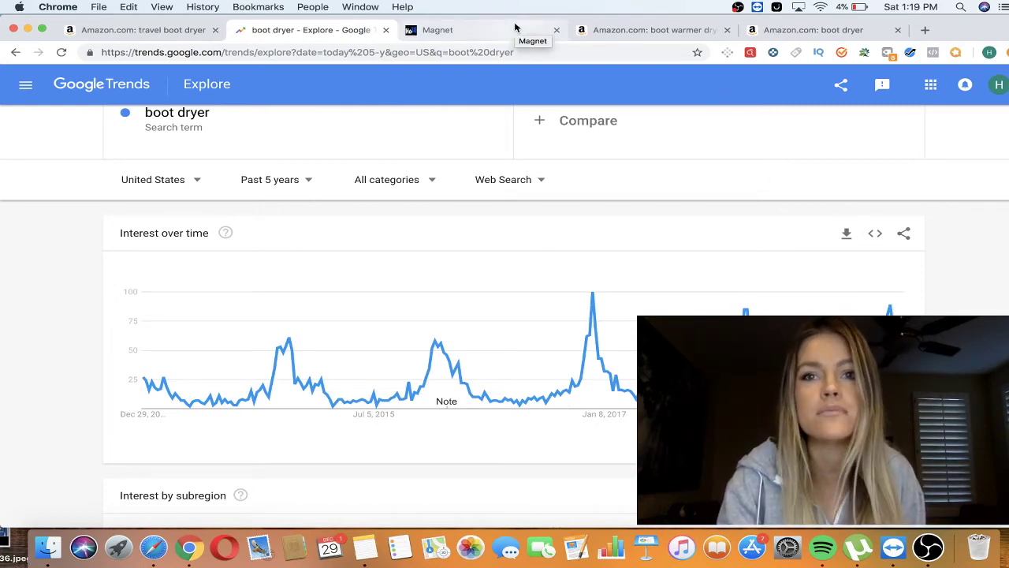
- Check the Viral Launch table for boot dryer again and reload the blank Amazon results page for "boot warmer dryer"
click(789, 36)
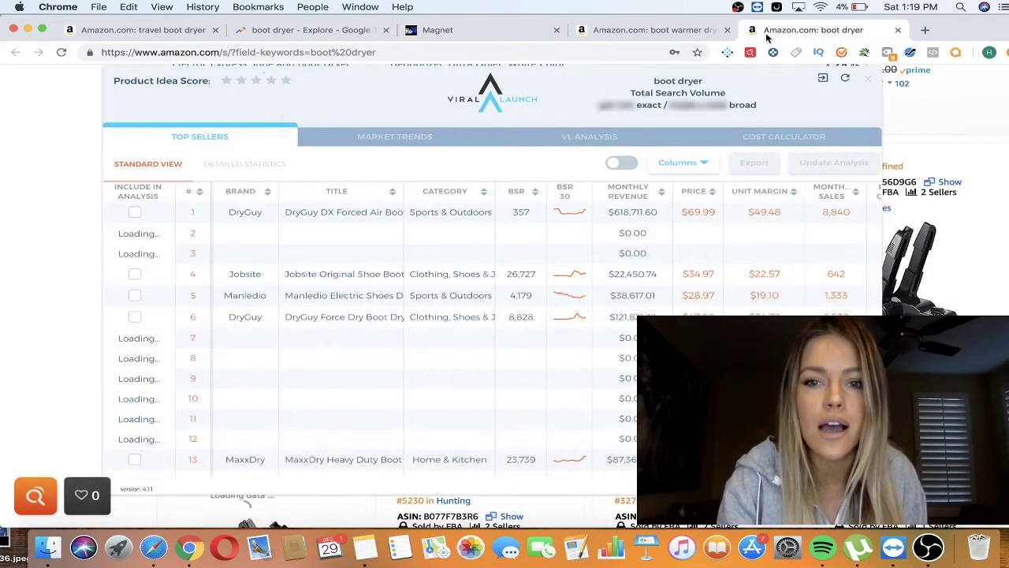
click(678, 30)
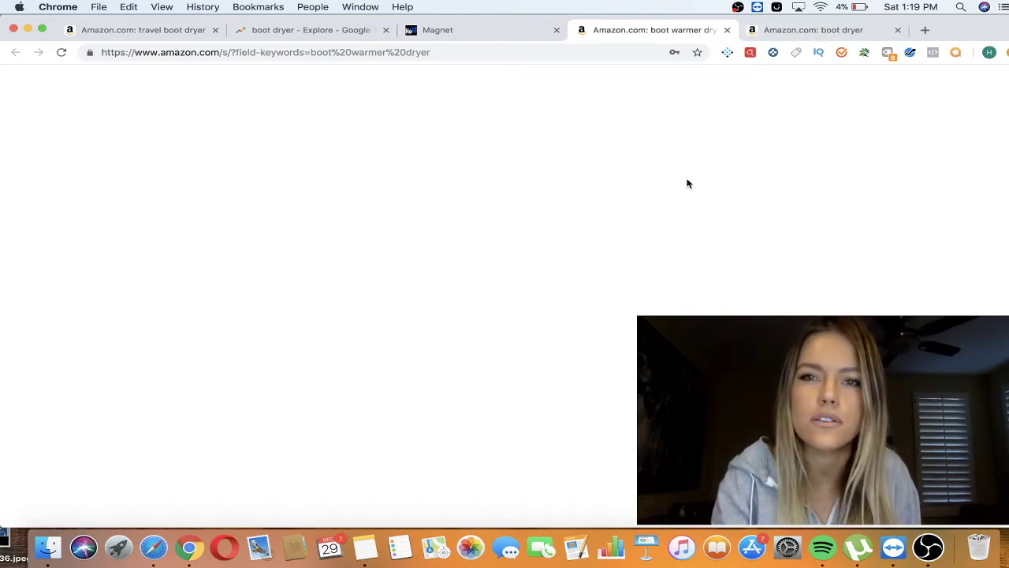
click(574, 53)
key(Return)
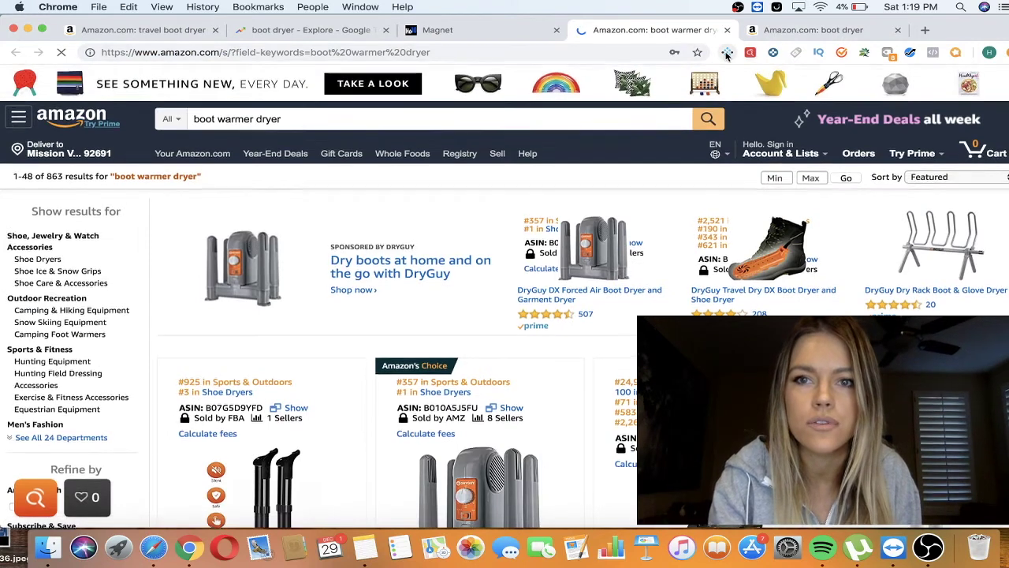
- Review the boot dryer top sellers' monthly revenue, price, unit margin, monthly sales and review quantity in Viral Launch
click(769, 32)
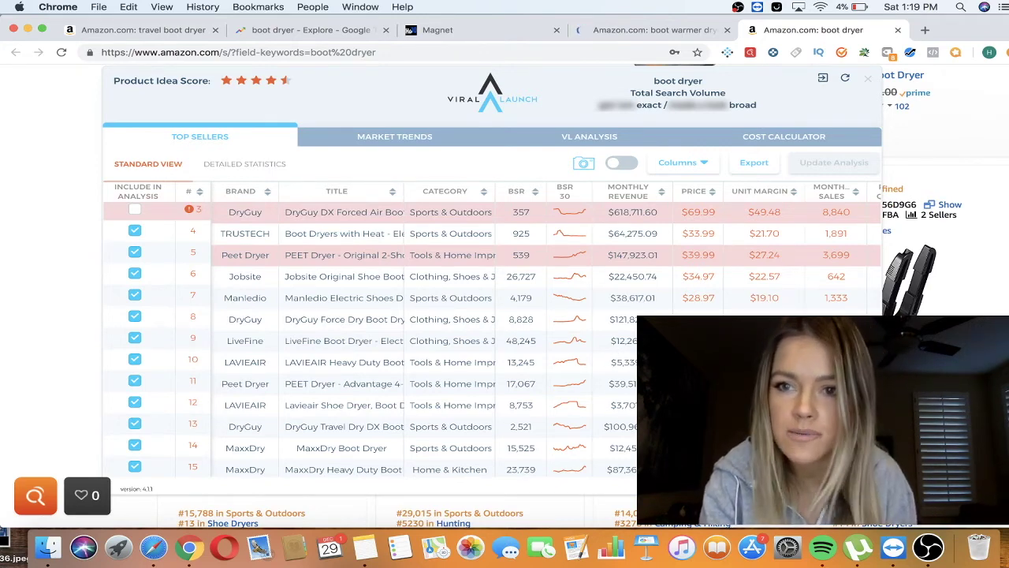
scroll(642, 298, right, 3)
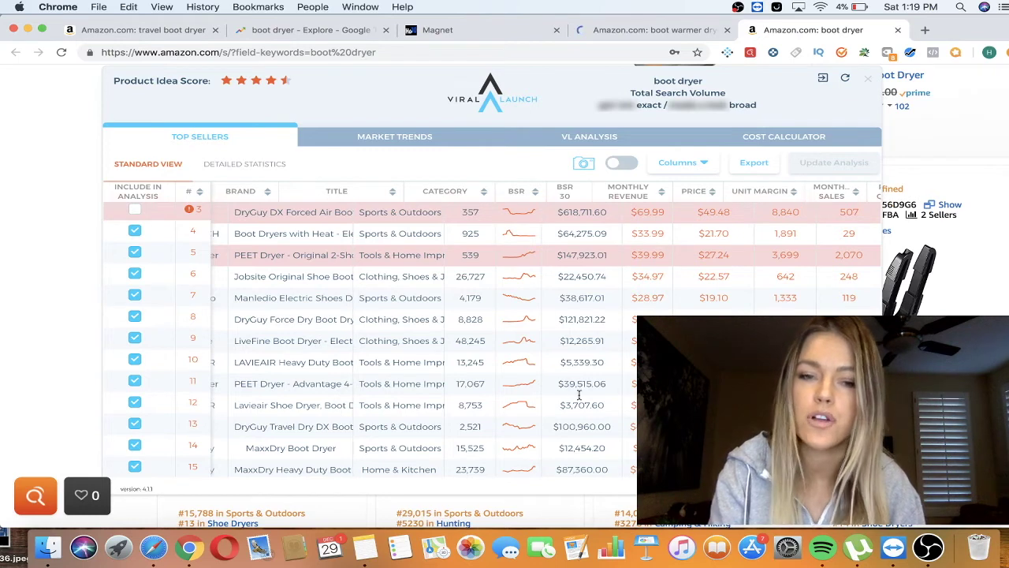
scroll(640, 279, right, 2)
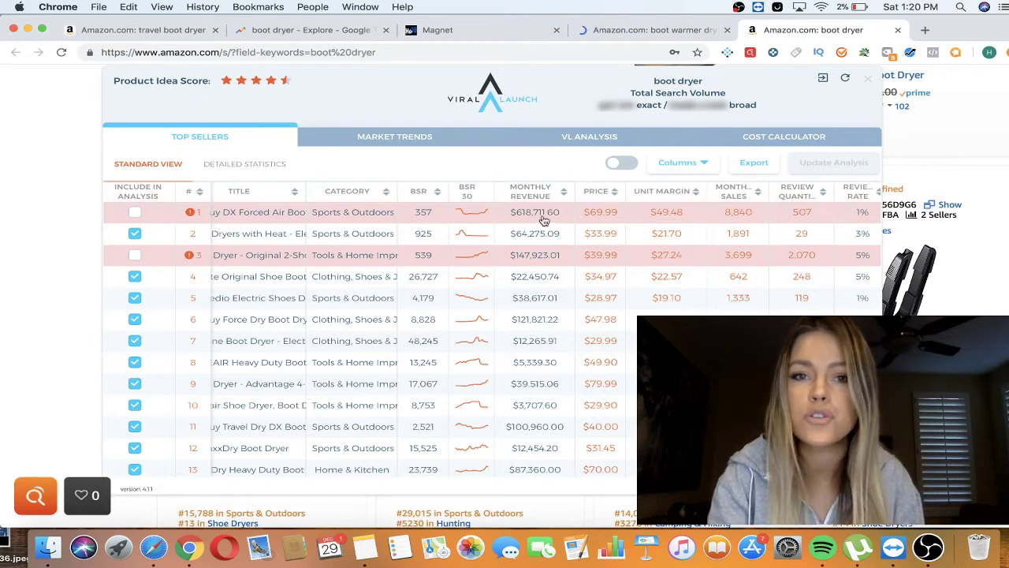
- Run the Viral Launch analysis on the "boot warmer dryer" results and revisit the Google Trends chart for boot dryer
click(645, 30)
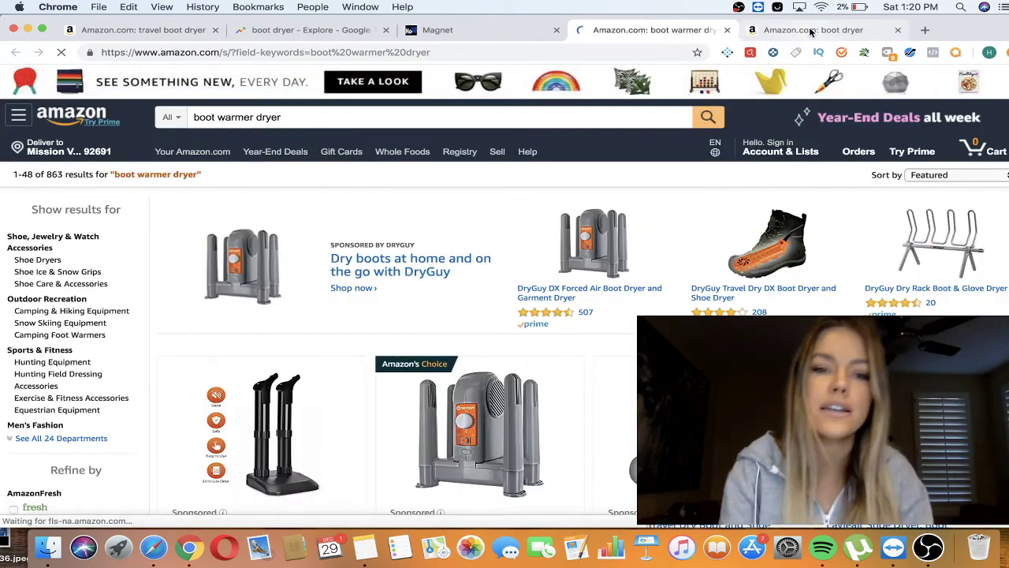
click(727, 53)
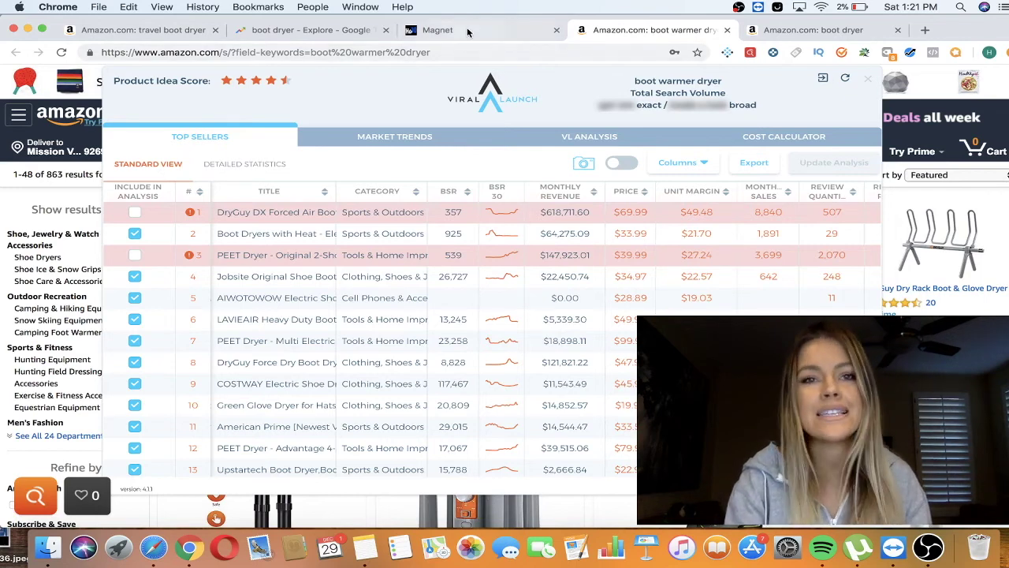
click(331, 32)
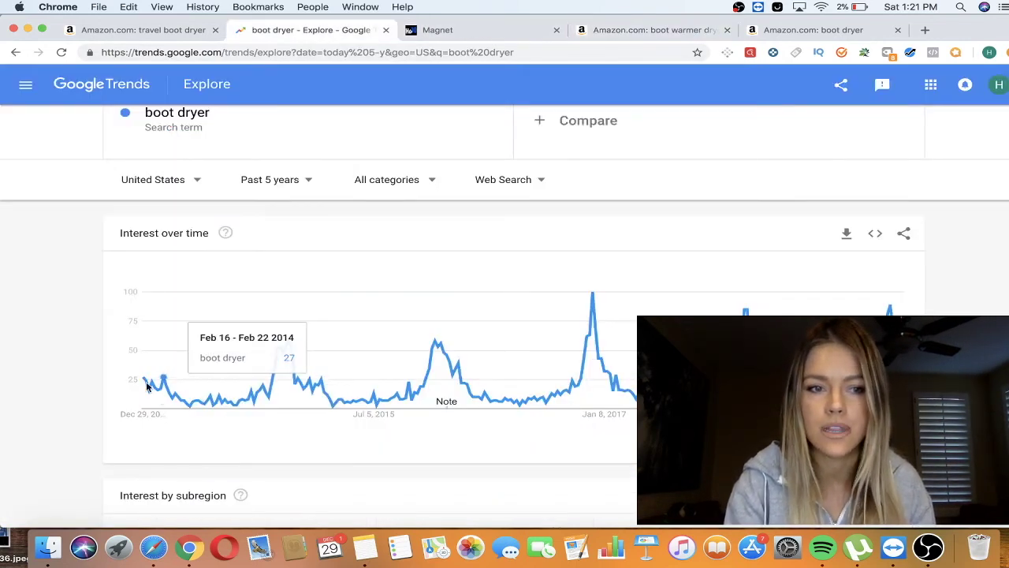